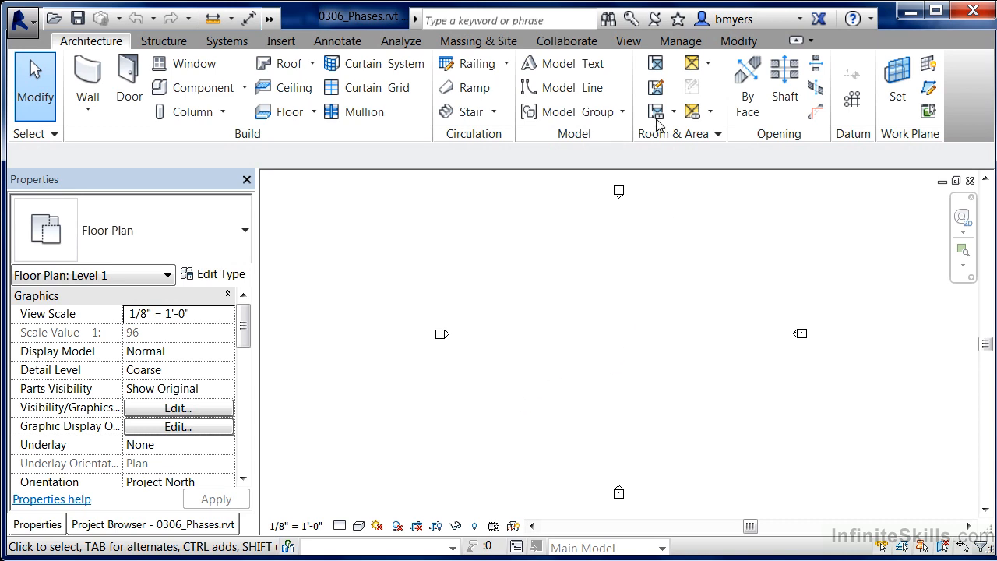
Add a project phase named Demo between the Existing and New Construction phases.
left_click(682, 41)
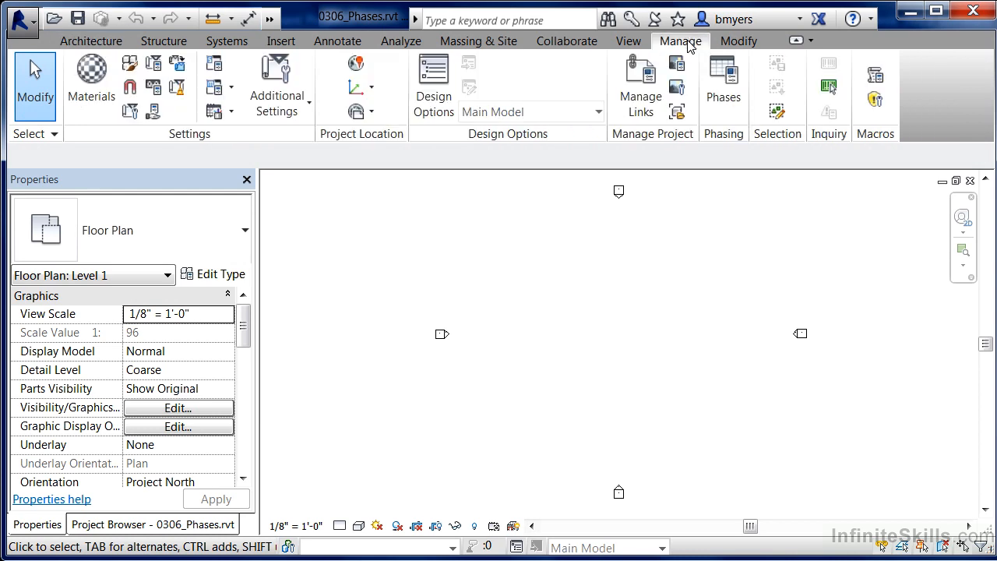
left_click(717, 97)
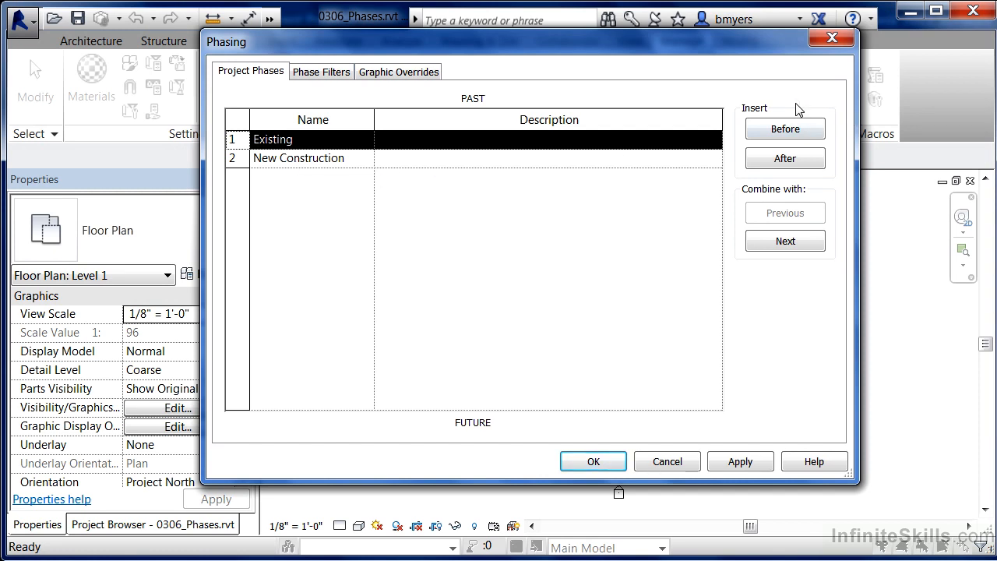
left_click(770, 161)
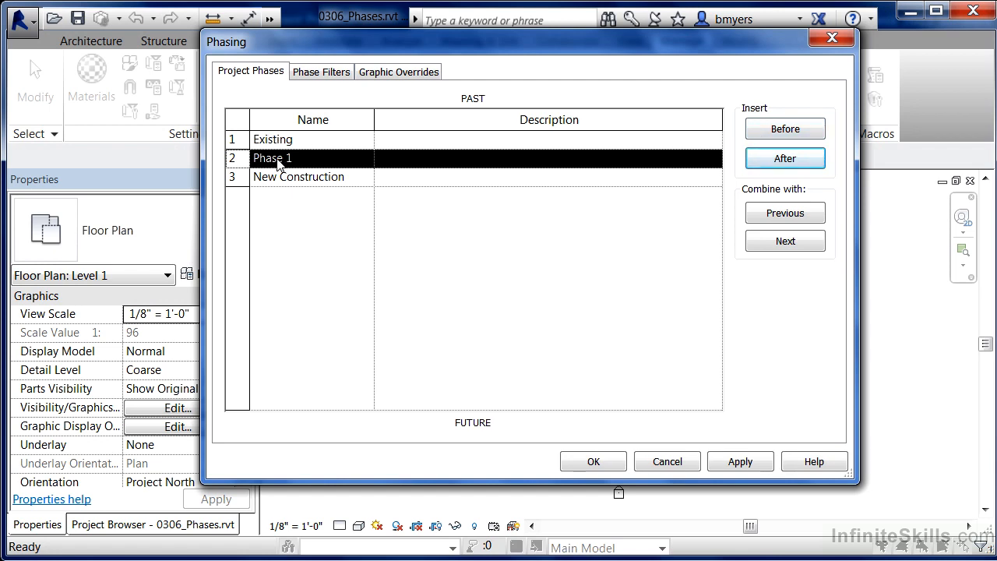
left_click(311, 163)
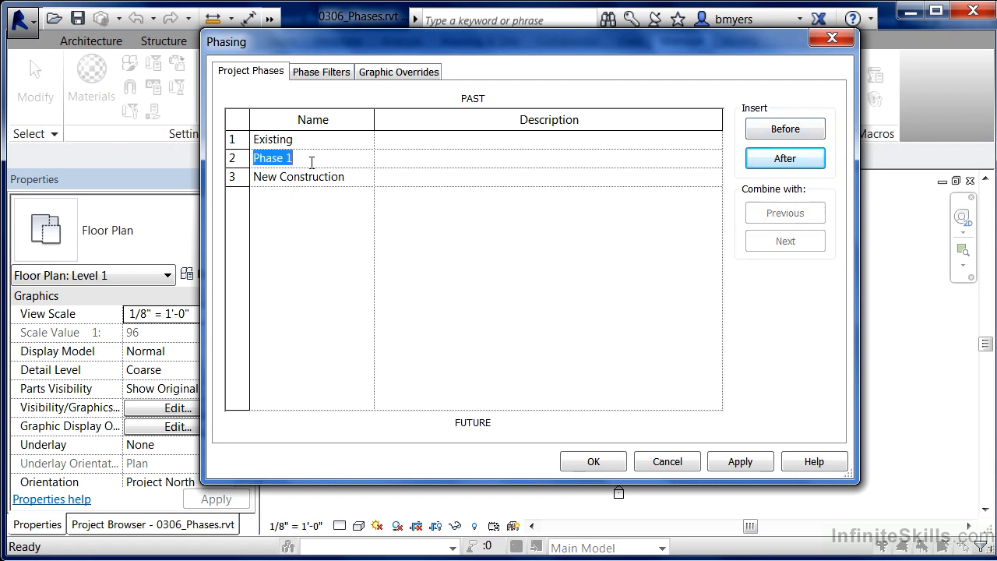
type("Demo")
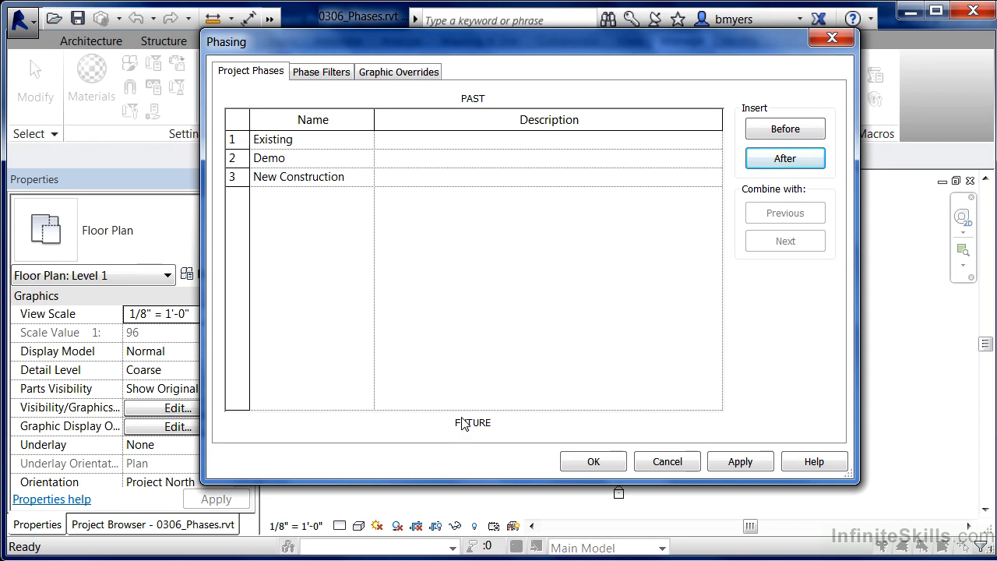
left_click(605, 470)
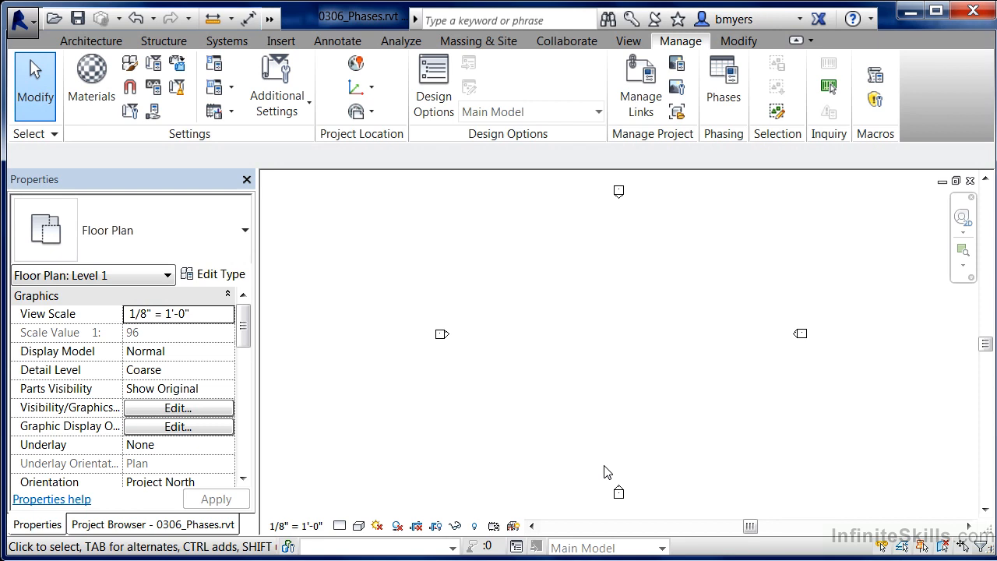
Duplicate the Level 1 floor plan view twice, using plain duplicates without detailing.
left_click(175, 527)
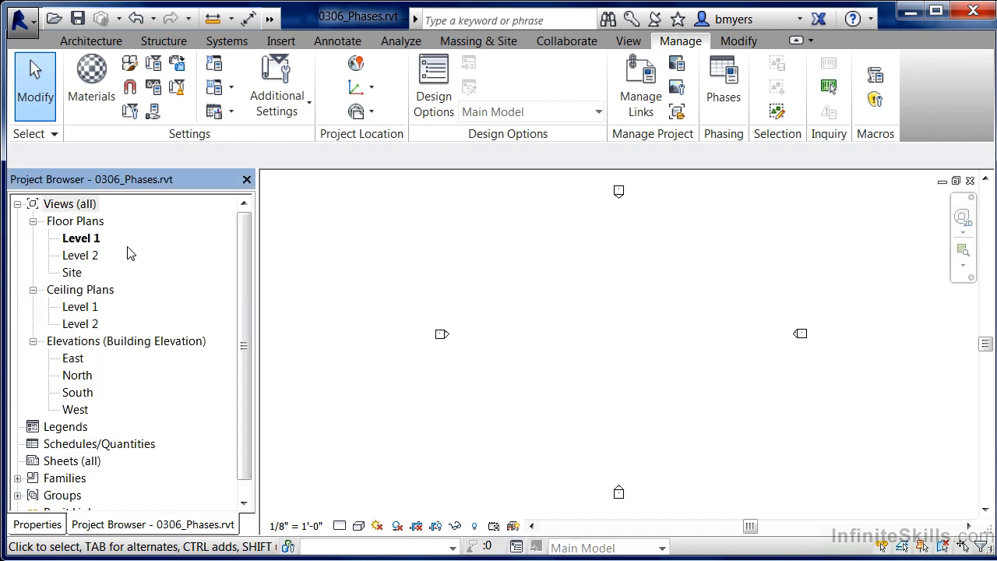
right_click(86, 240)
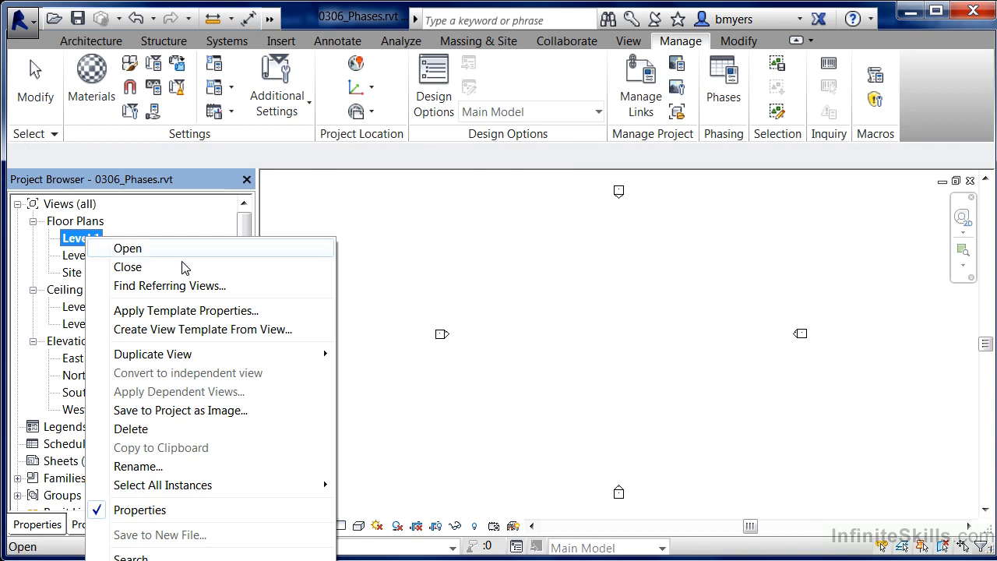
mouse_move(278, 355)
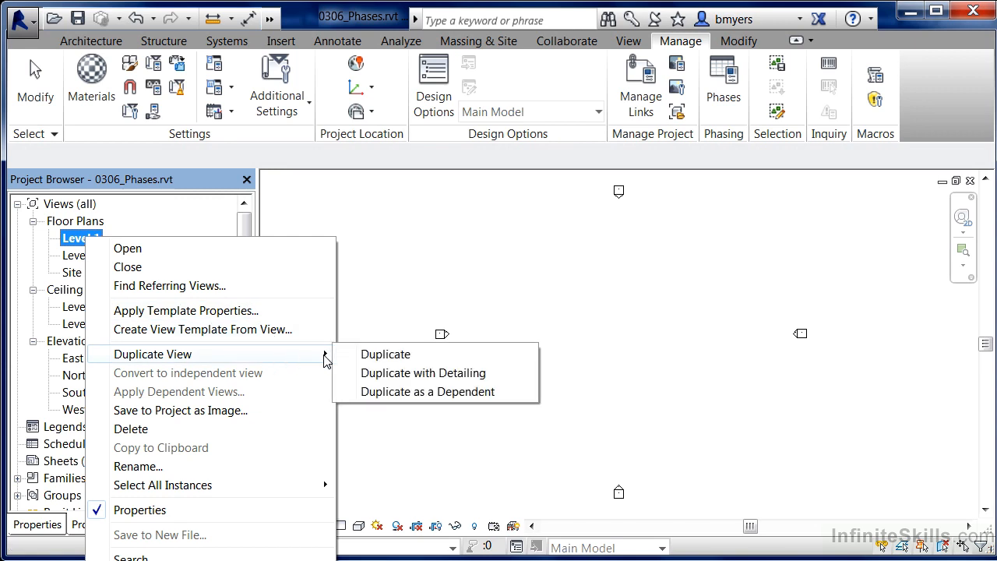
left_click(387, 358)
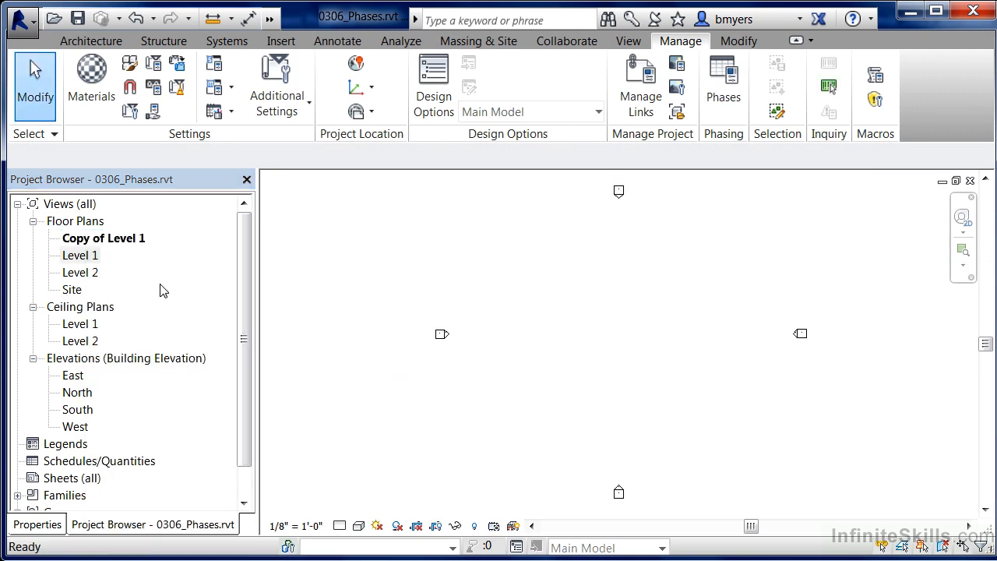
right_click(86, 261)
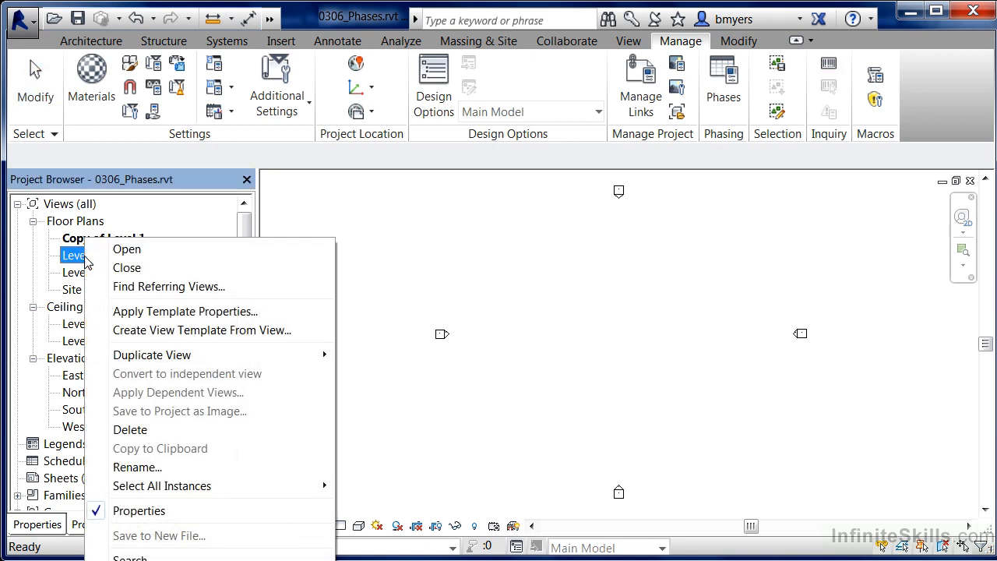
mouse_move(326, 355)
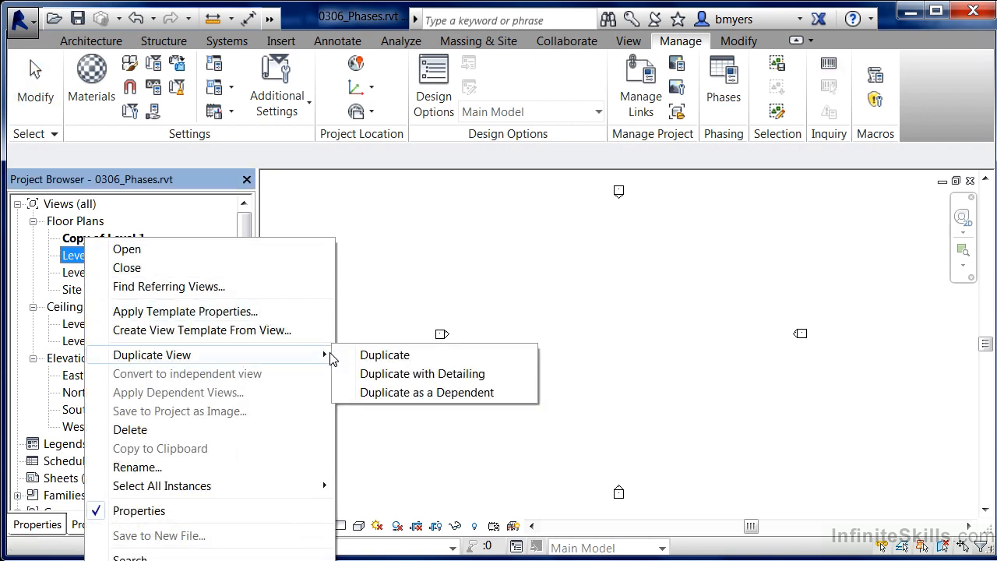
left_click(384, 356)
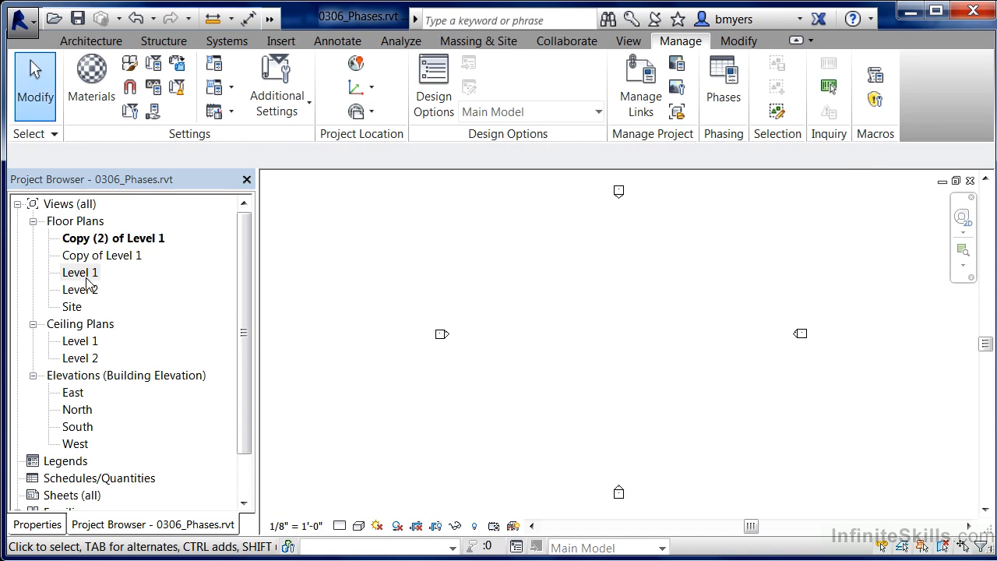
Rename the floor plan view Copy (2) of Level 1 as Level 1 Existing.
right_click(114, 241)
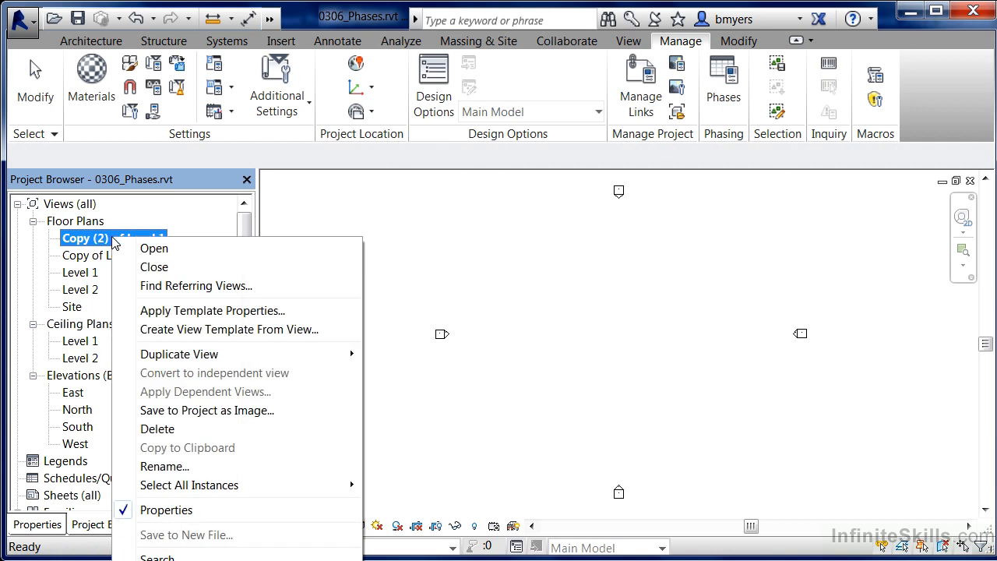
left_click(187, 471)
type("Level")
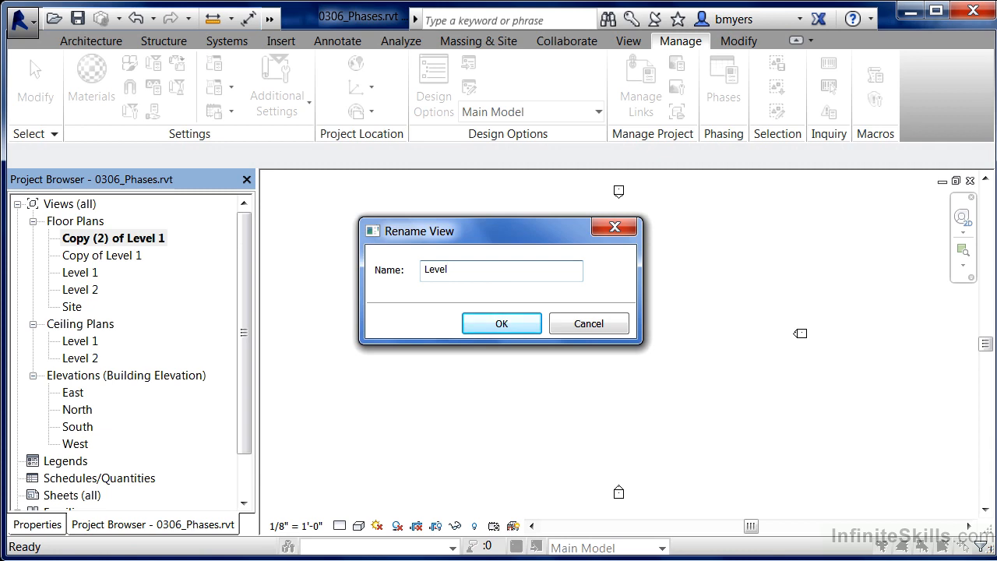
type(" 1 Existing")
left_click(503, 323)
Rename the floor plan view Copy of Level 1 as Level 1 Demo.
right_click(91, 244)
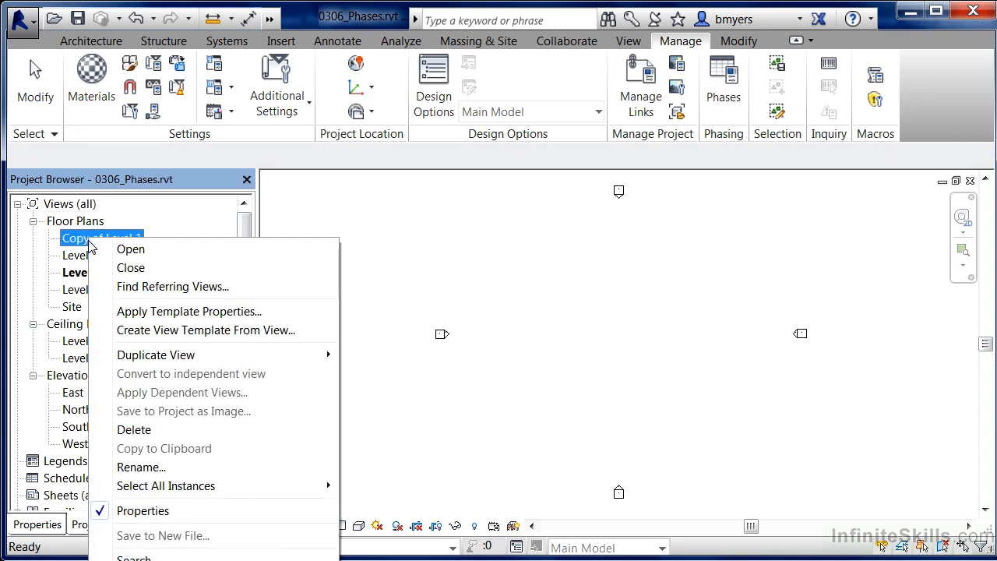
left_click(187, 467)
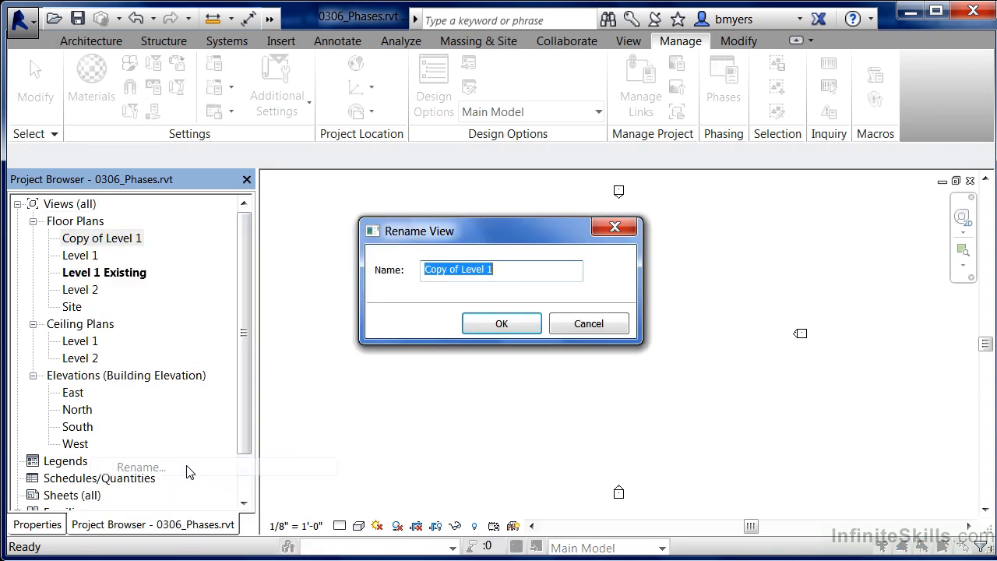
type("Level 1 Demo")
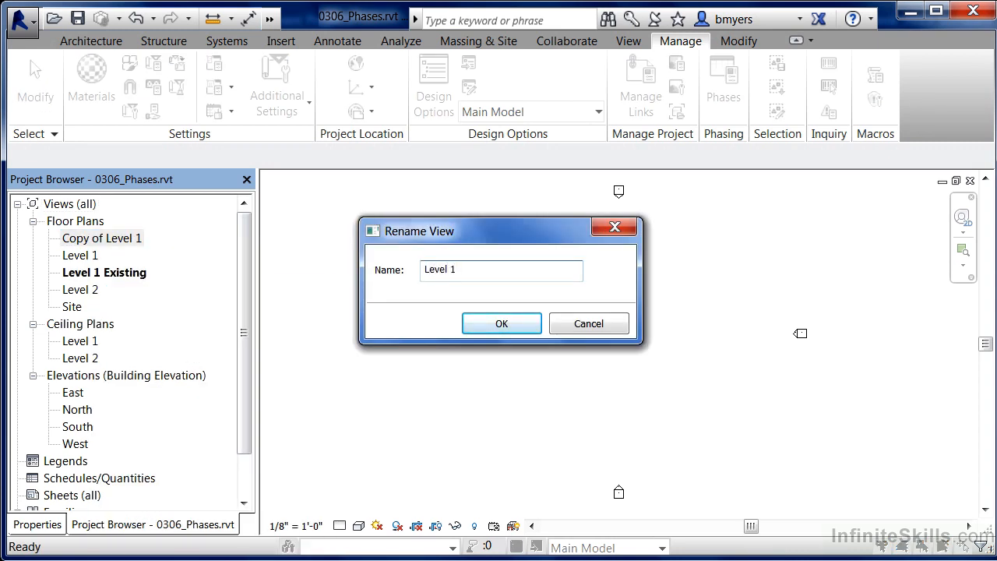
left_click(472, 325)
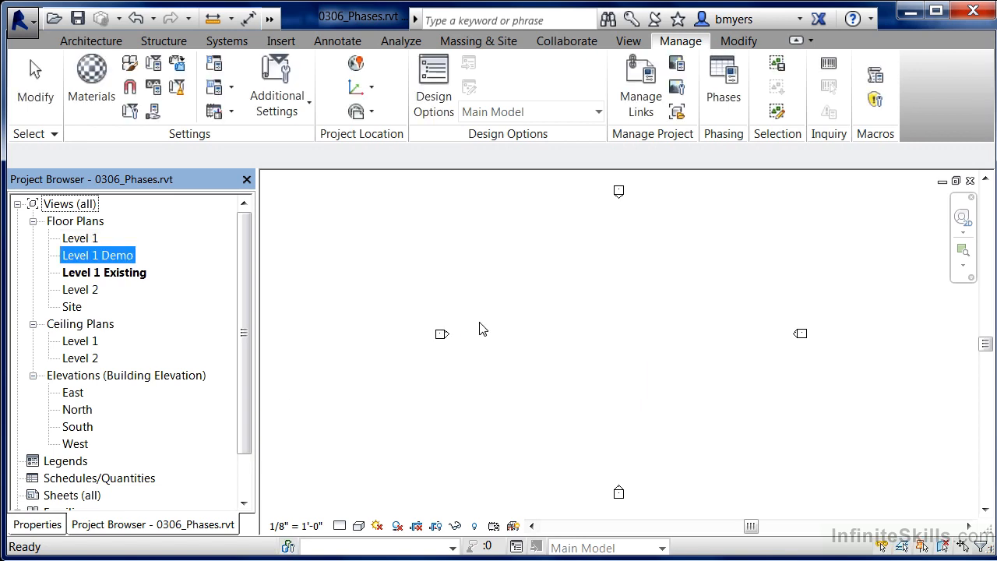
Rename the original Level 1 floor plan as Level 1 New, without renaming the corresponding level and views.
left_click(81, 238)
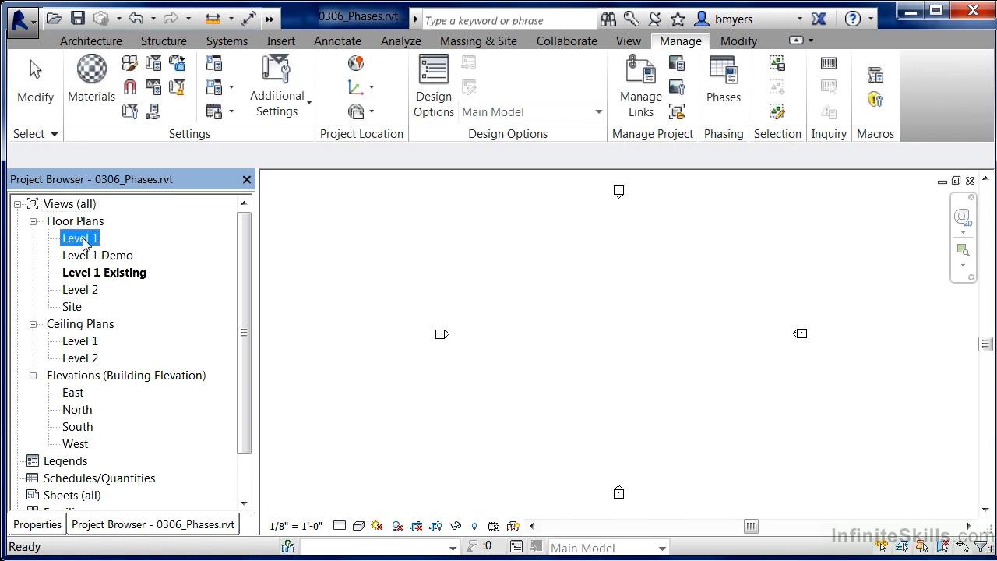
right_click(83, 240)
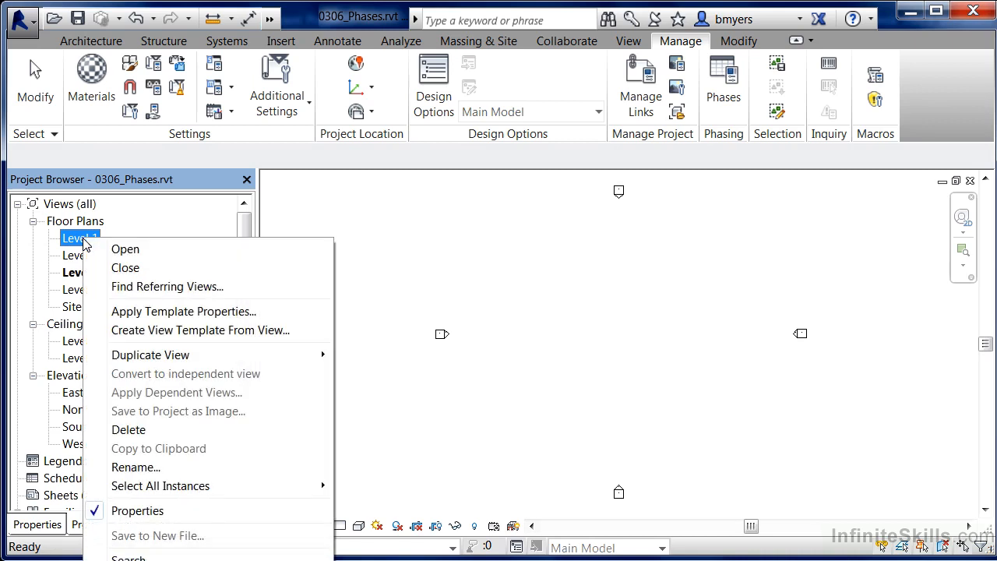
left_click(137, 467)
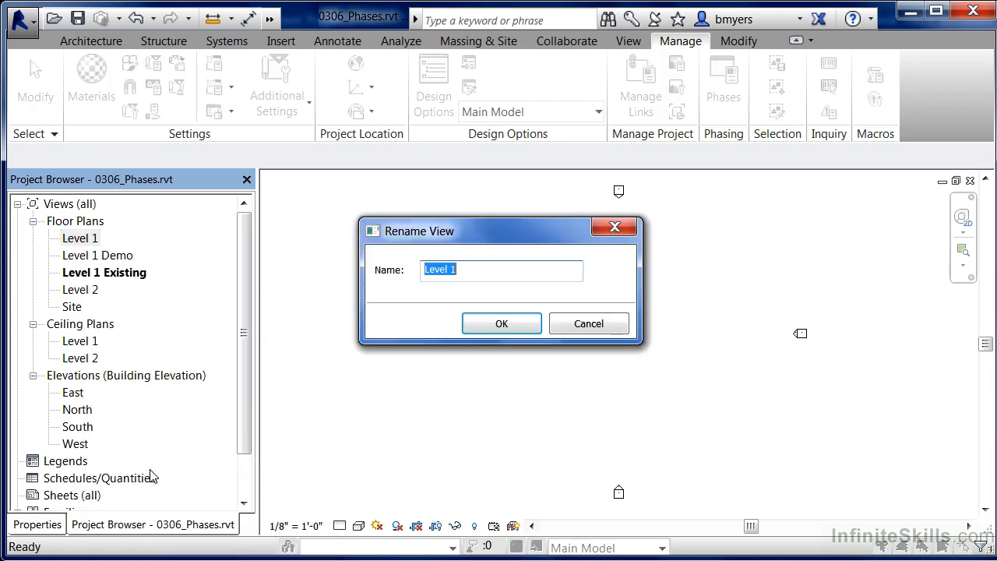
type("New")
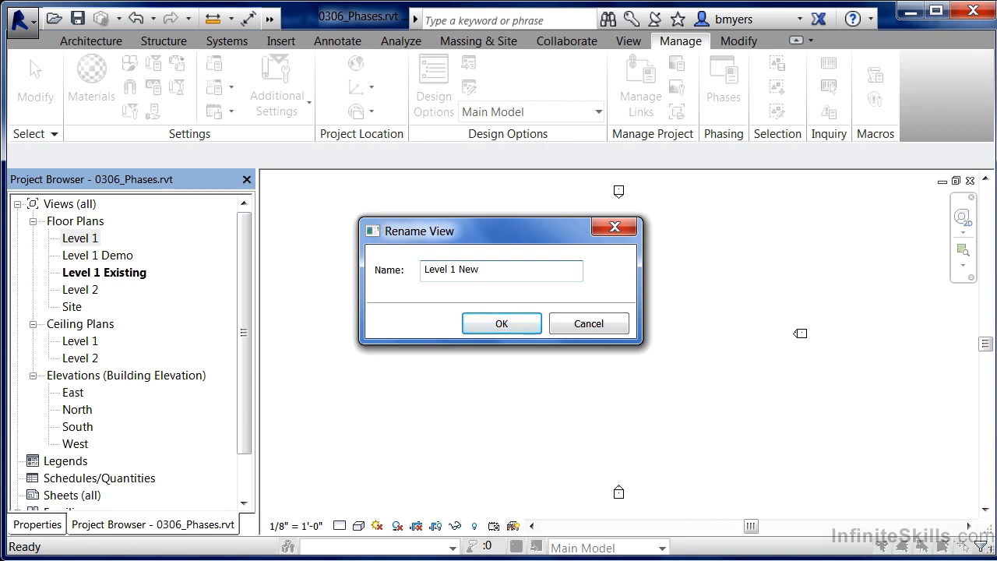
left_click(495, 328)
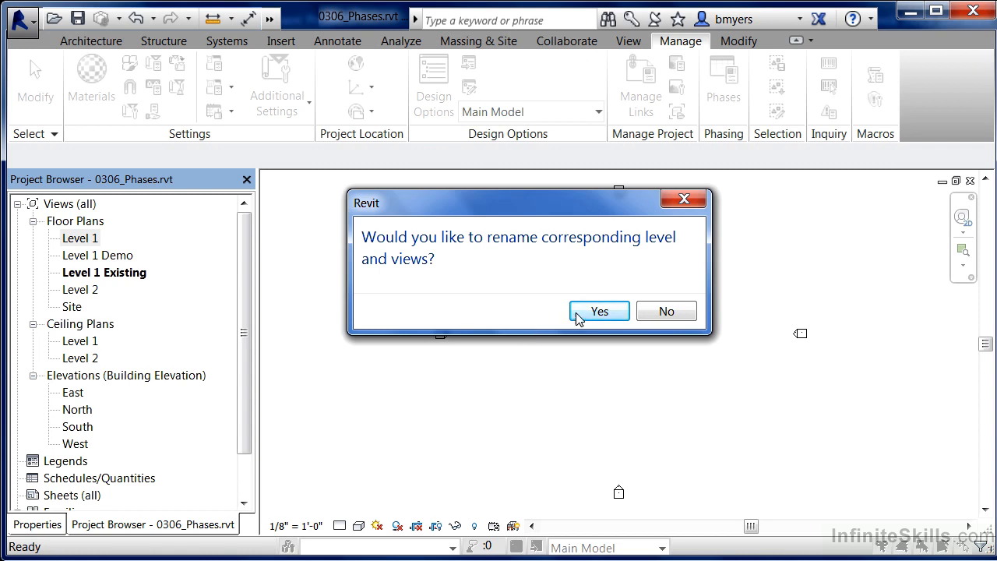
left_click(672, 313)
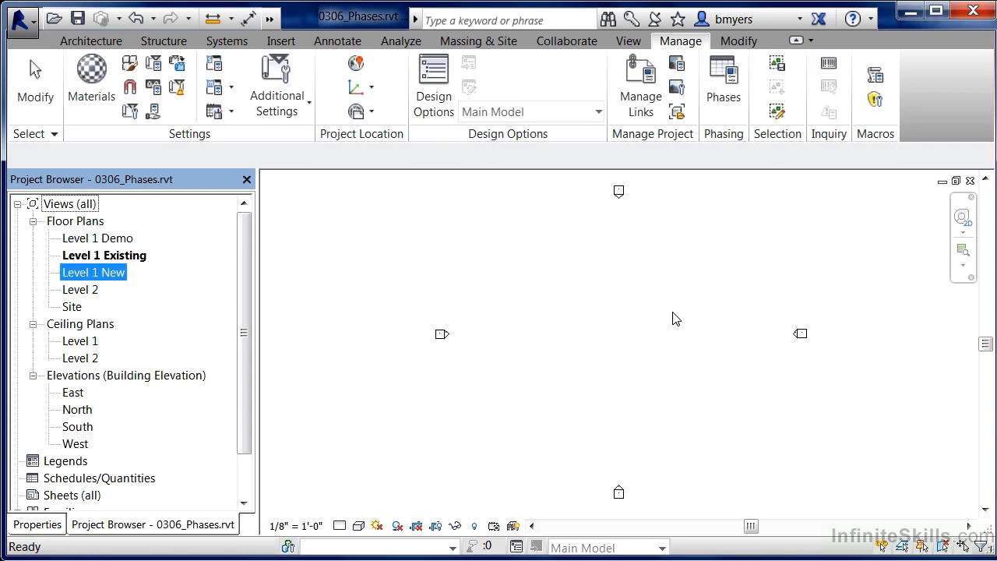
Open the Level 1 Existing floor plan and set its view phase to Existing.
double_click(115, 259)
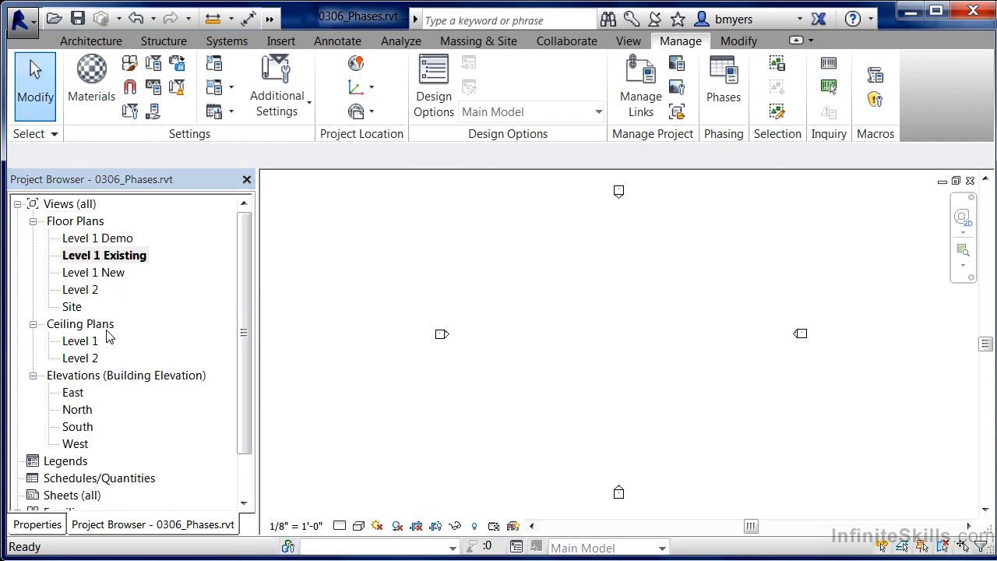
left_click(38, 525)
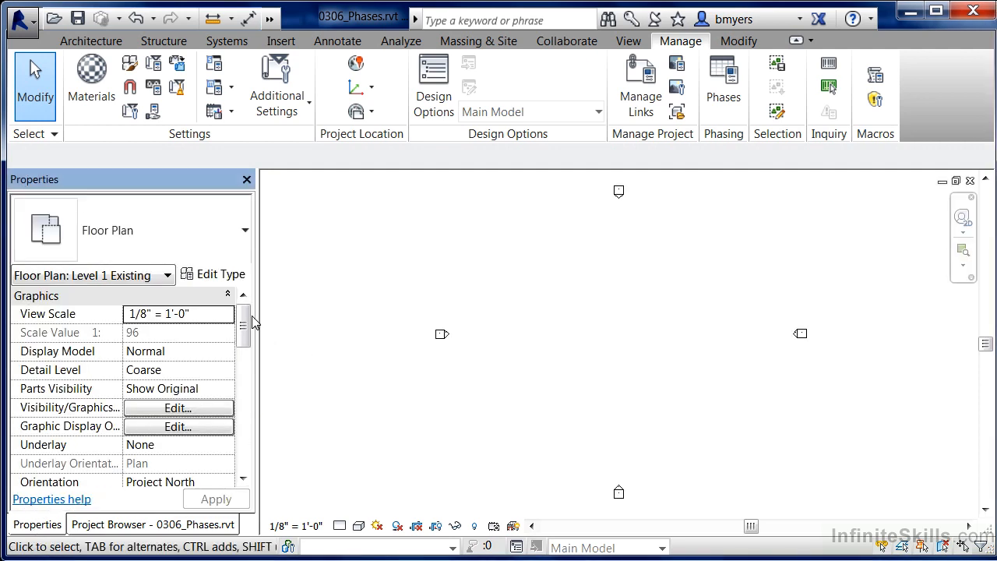
left_click_drag(245, 329, 244, 451)
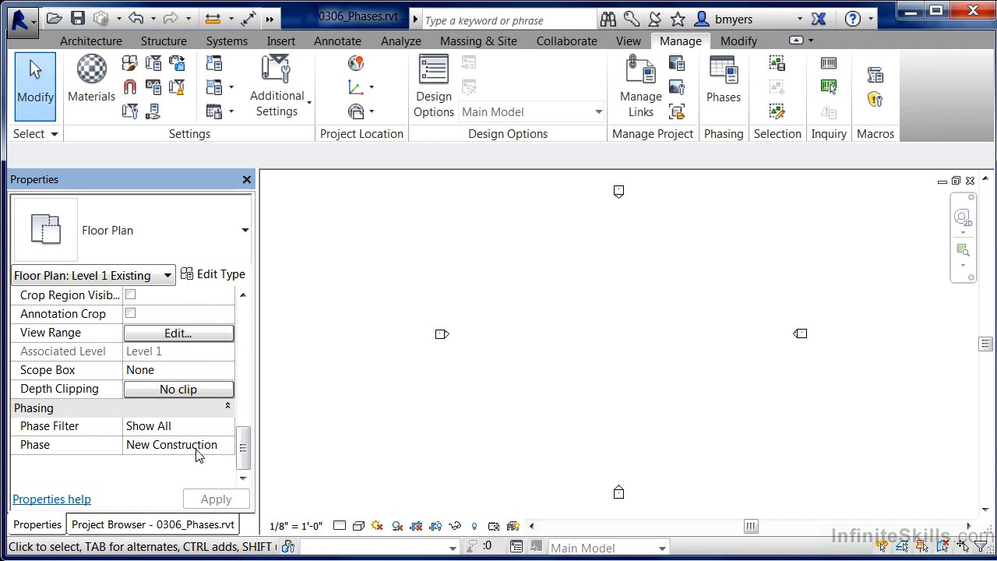
left_click(228, 450)
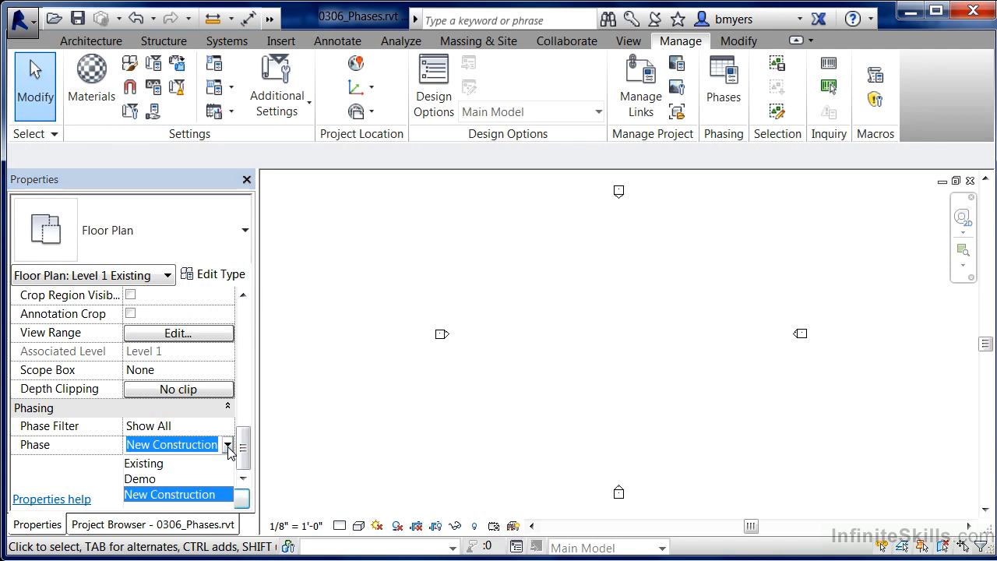
left_click(144, 465)
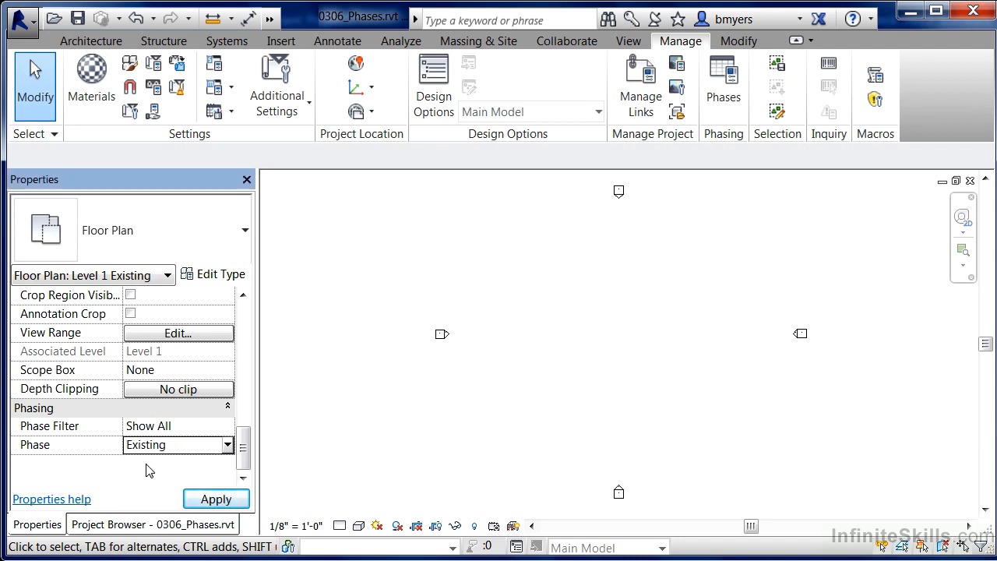
left_click(208, 497)
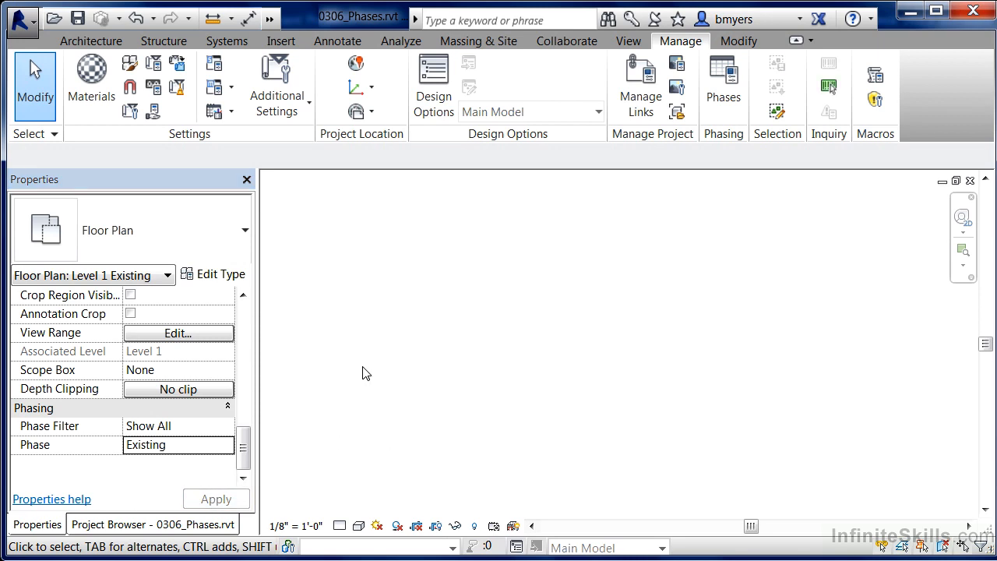
Draw a closed rectangle of Generic - 8" exterior walls, about 100' wide and 96' deep, in the Level 1 Existing plan.
left_click(109, 44)
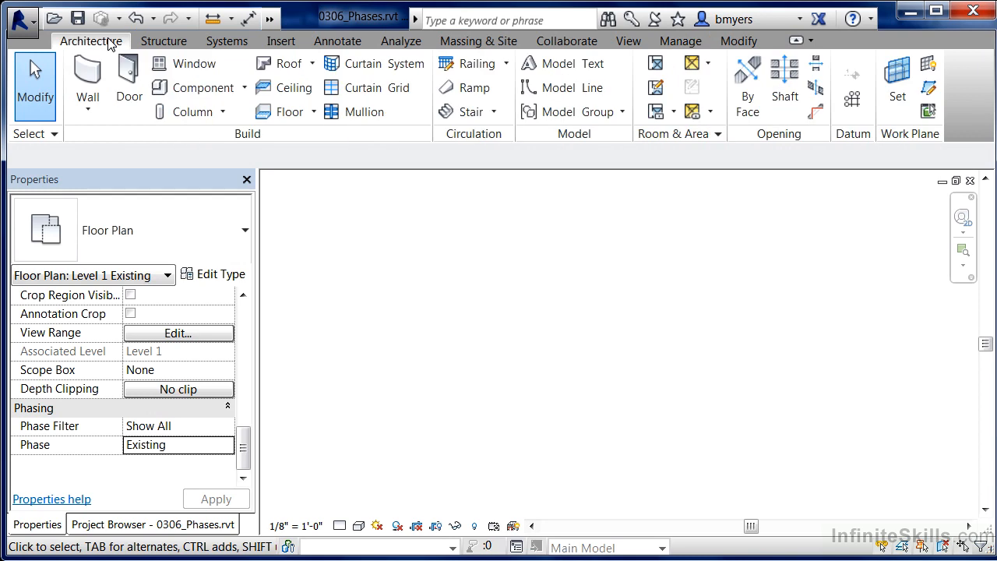
left_click(93, 76)
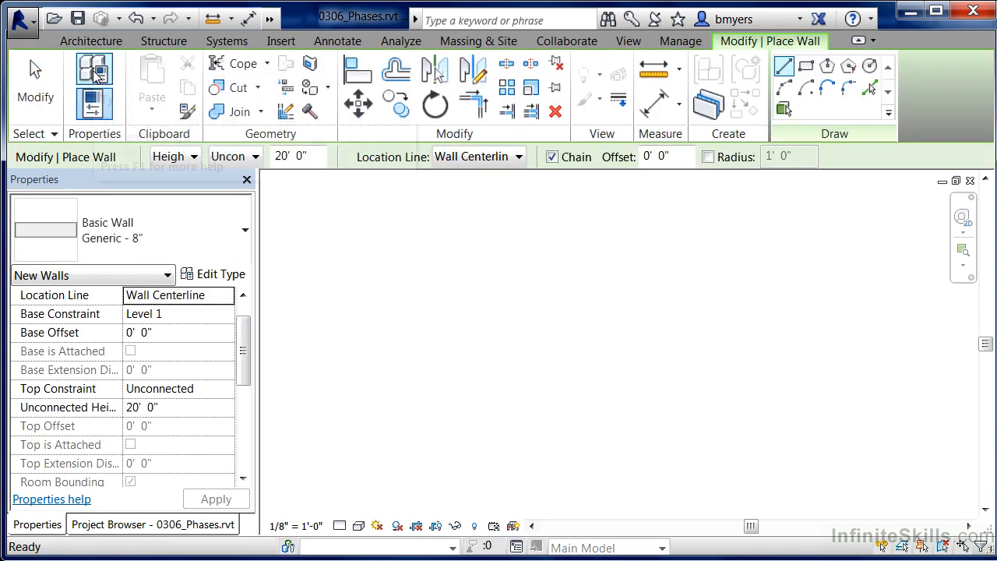
left_click(434, 261)
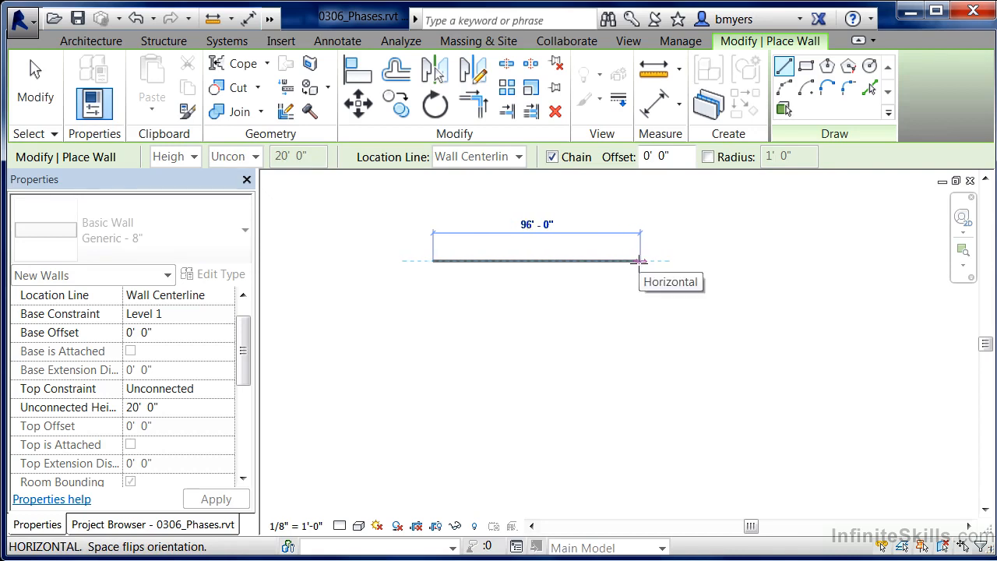
left_click(649, 261)
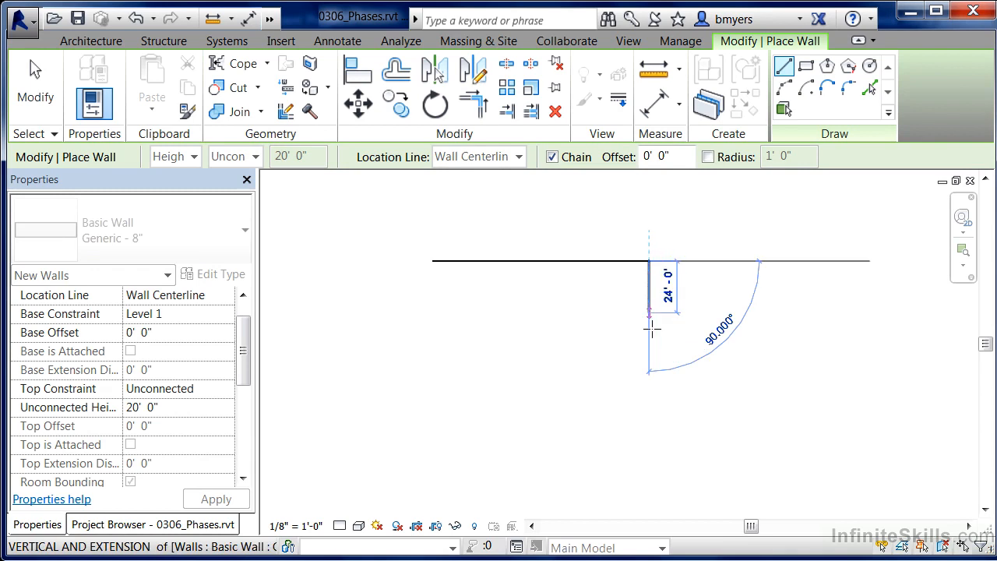
left_click(649, 467)
left_click(432, 468)
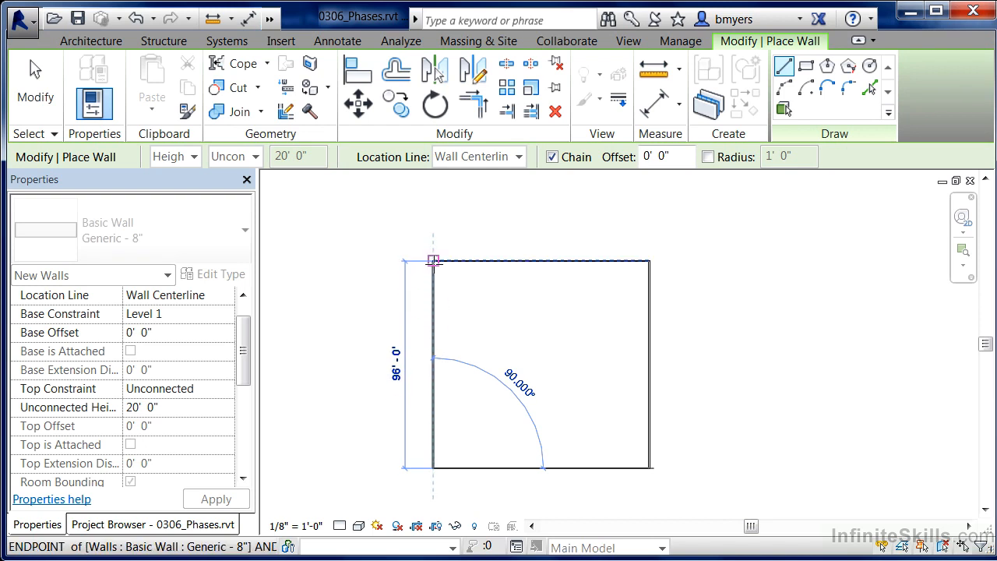
left_click(433, 261)
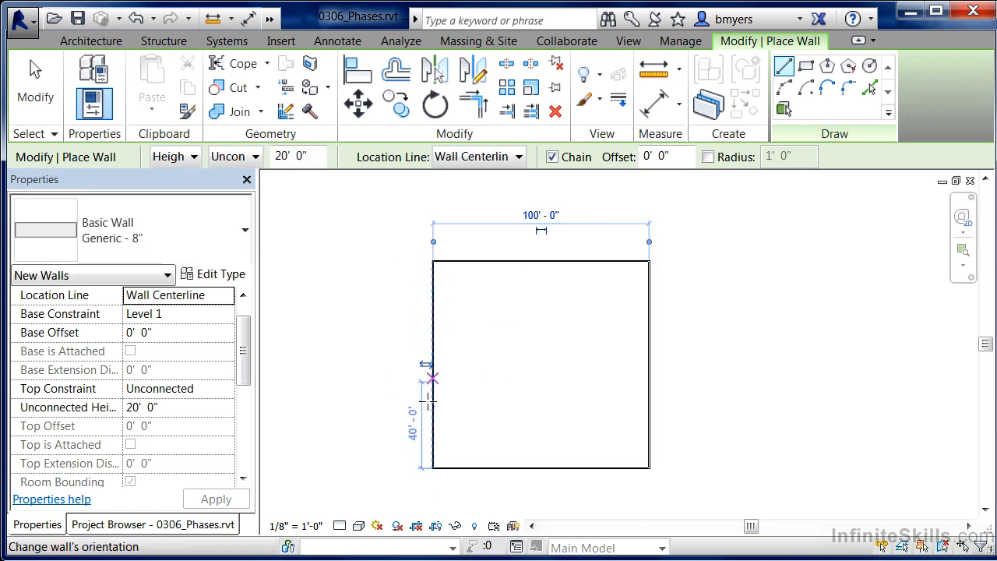
Draw stepped interior walls from the upper exterior wall, about 36' down, 40' across to the right and 60' down to the lower wall.
left_click(501, 261)
left_click(501, 337)
left_click(590, 338)
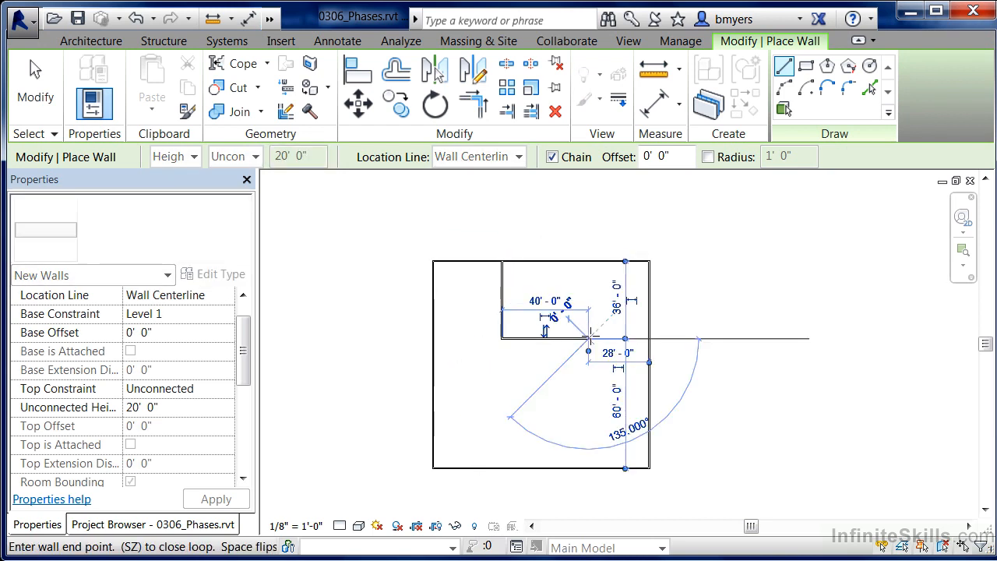
left_click(588, 469)
key("Escape")
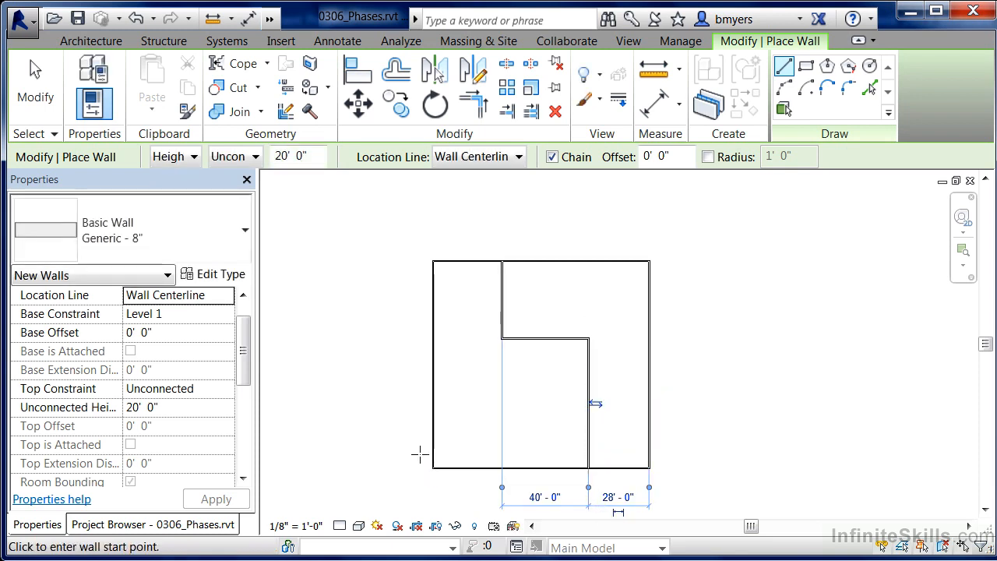
key("Escape")
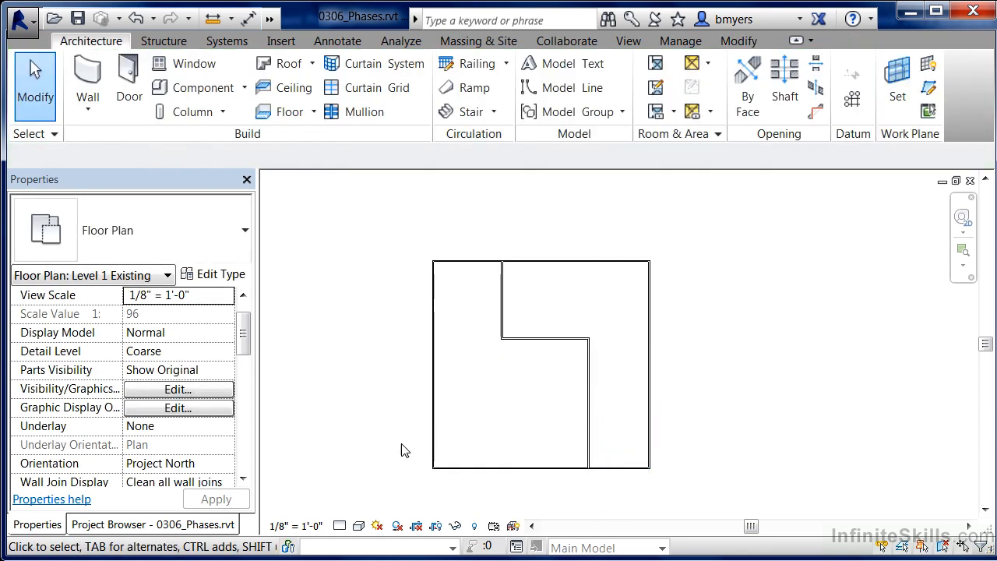
Check the Level 1 Existing view's phase and the left exterior wall's Phase Created and Phase Demolished properties.
scroll(245, 335, "down", 1)
left_click_drag(244, 335, 239, 443)
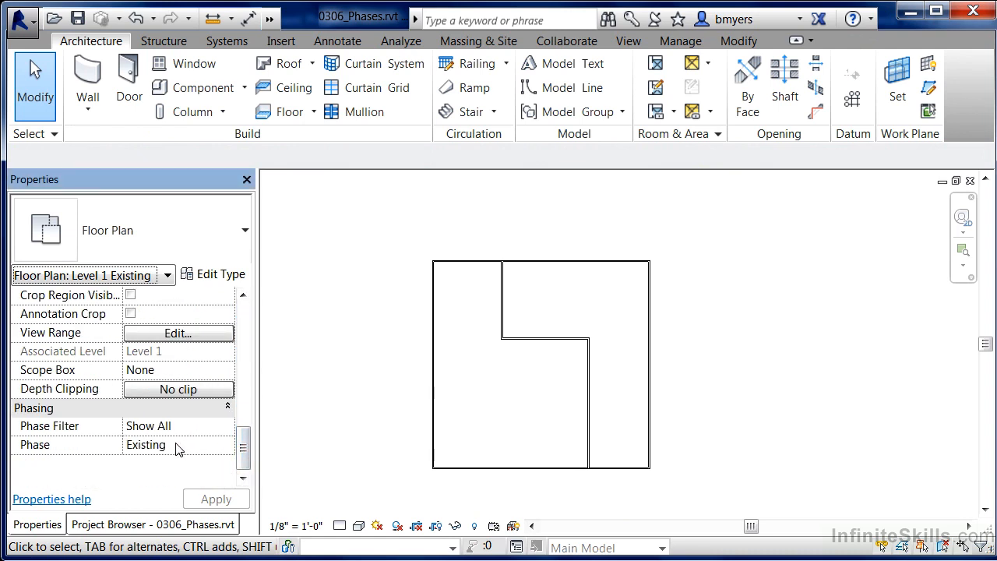
left_click(434, 403)
left_click_drag(248, 350, 249, 447)
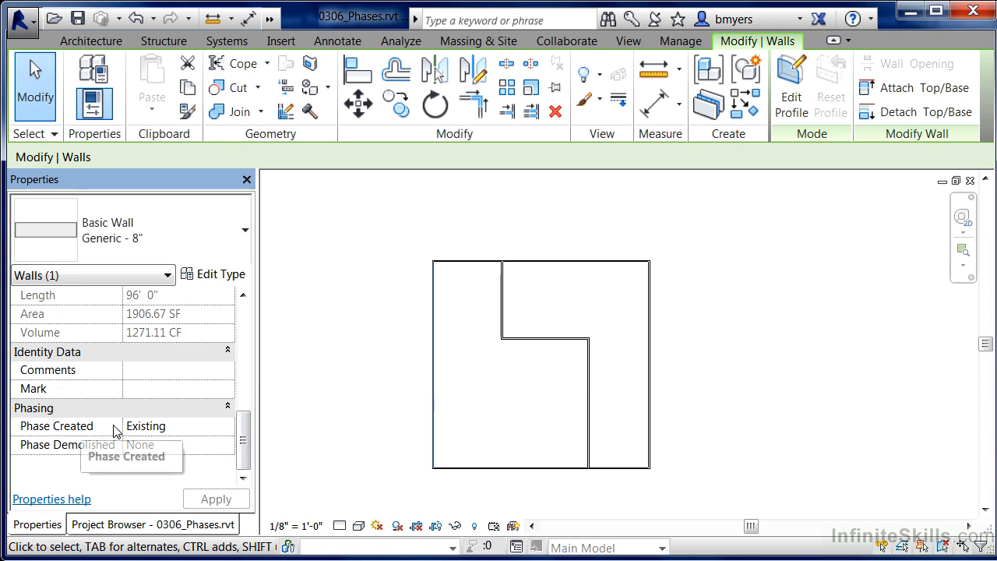
left_click_drag(247, 350, 245, 444)
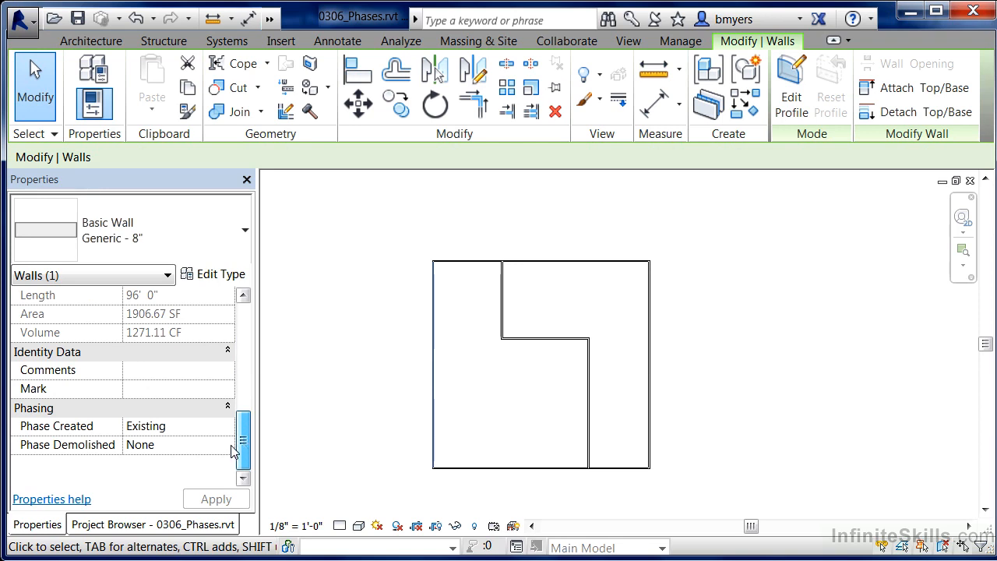
left_click(347, 416)
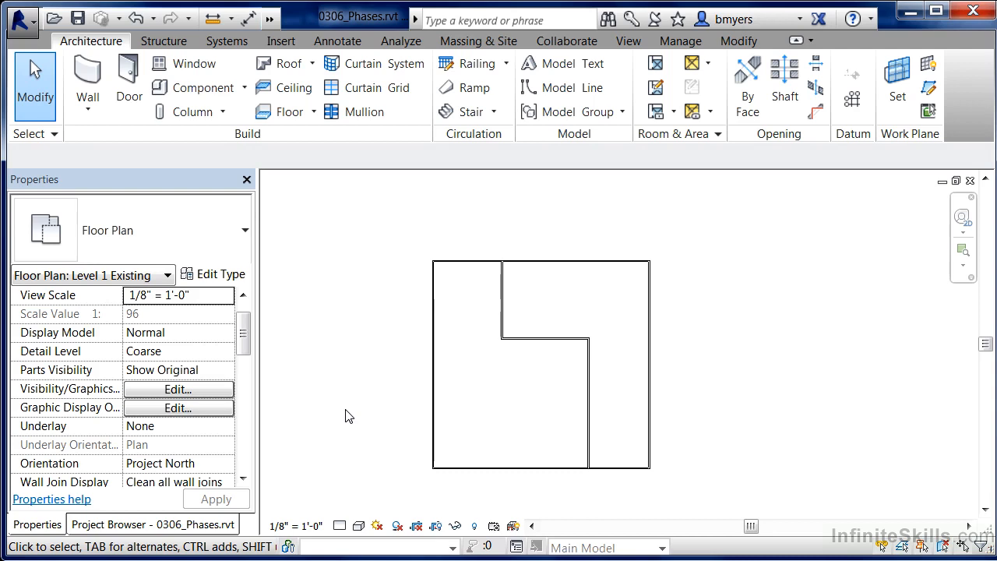
Open the Level 1 Demo floor plan and set its view phase to Demo.
left_click(106, 528)
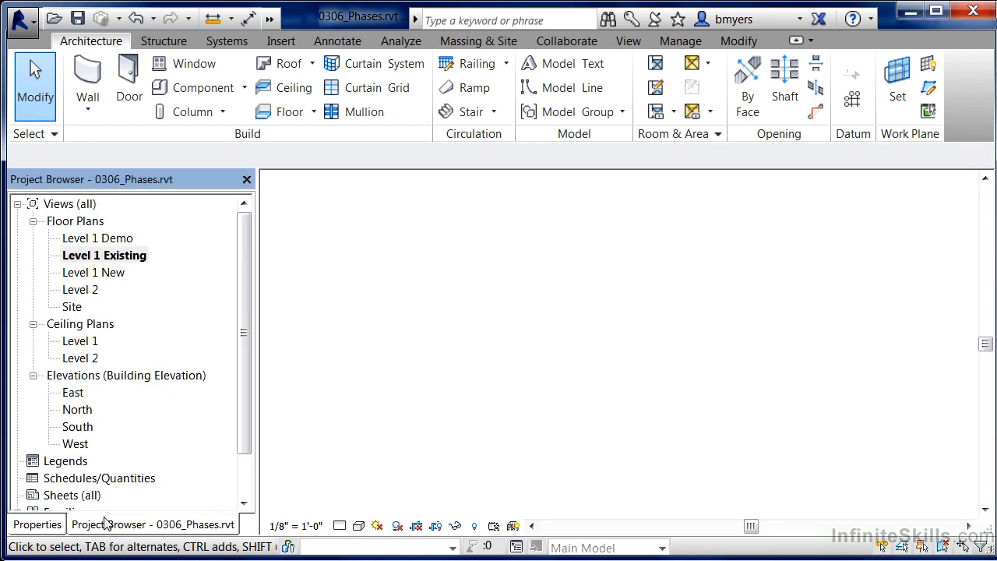
double_click(116, 241)
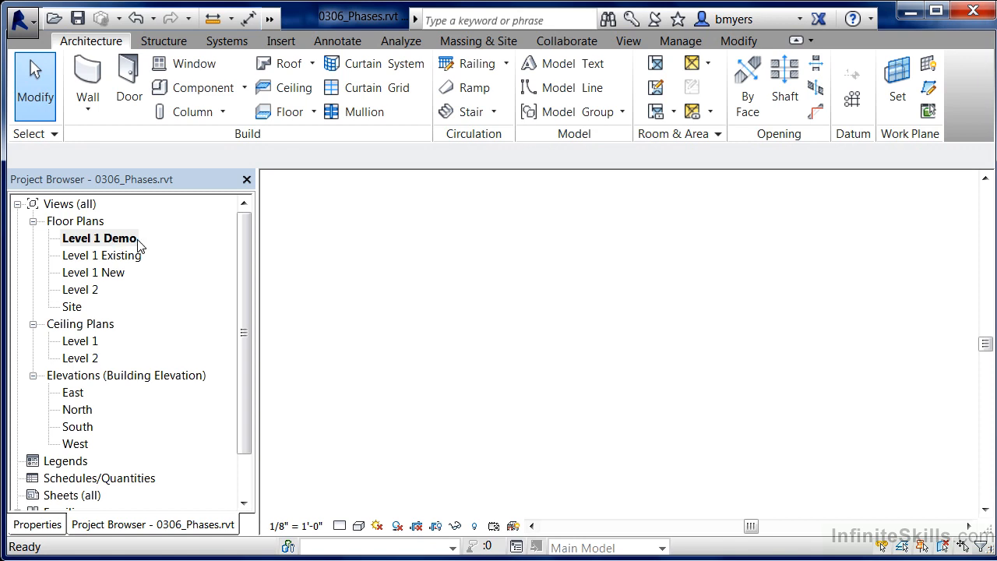
scroll(245, 273, "down", 1)
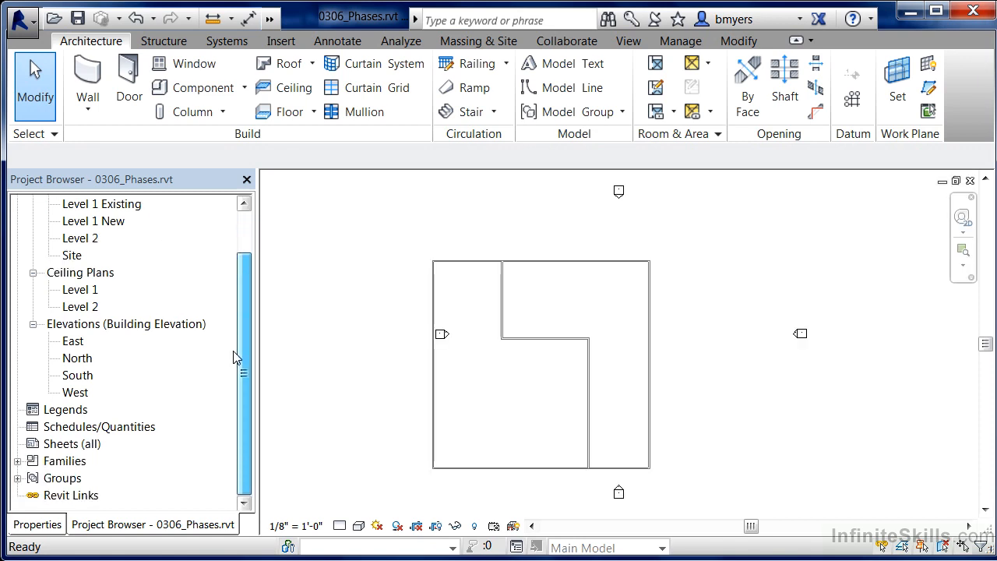
scroll(242, 278, "up", 1)
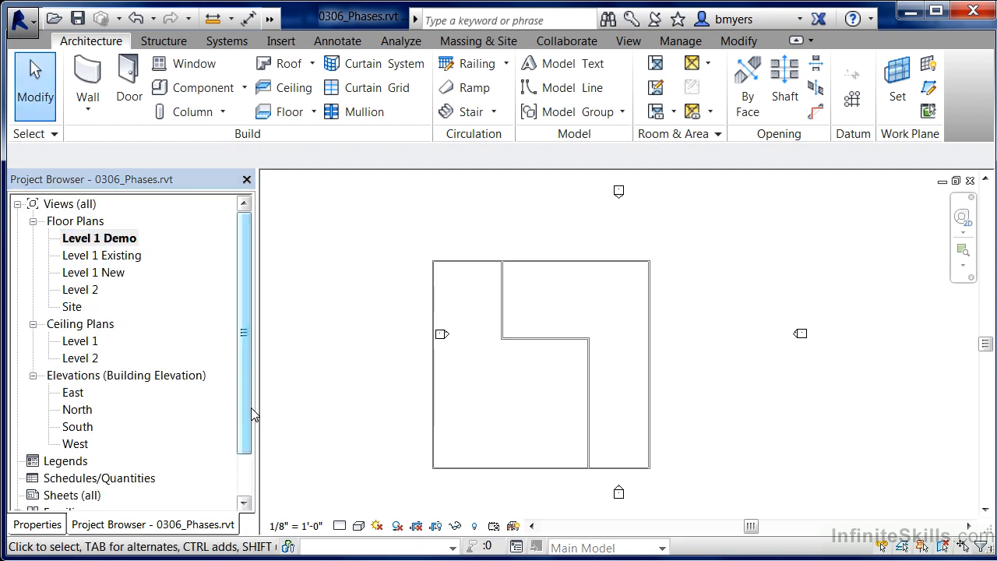
left_click(242, 486)
left_click(36, 525)
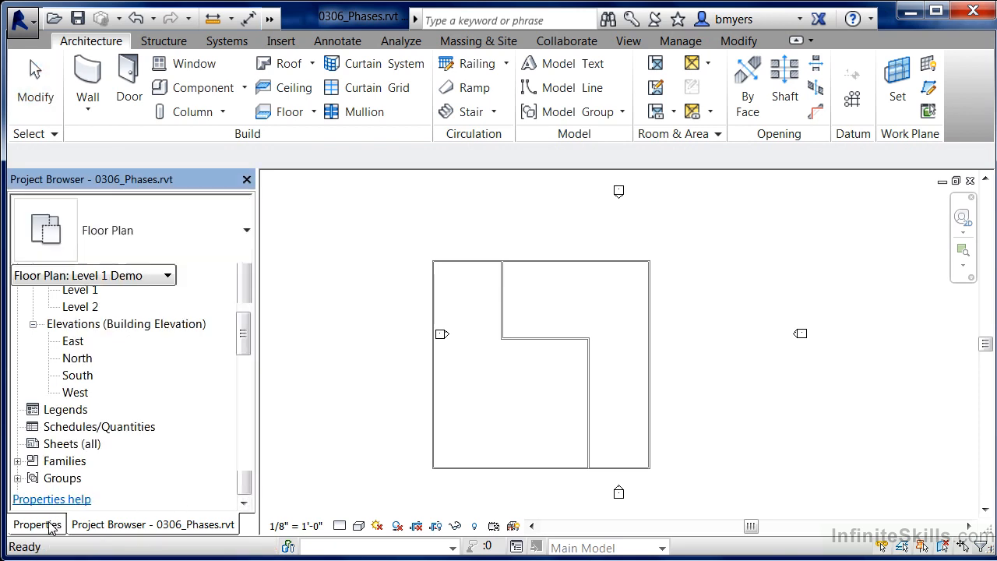
left_click_drag(242, 345, 240, 462)
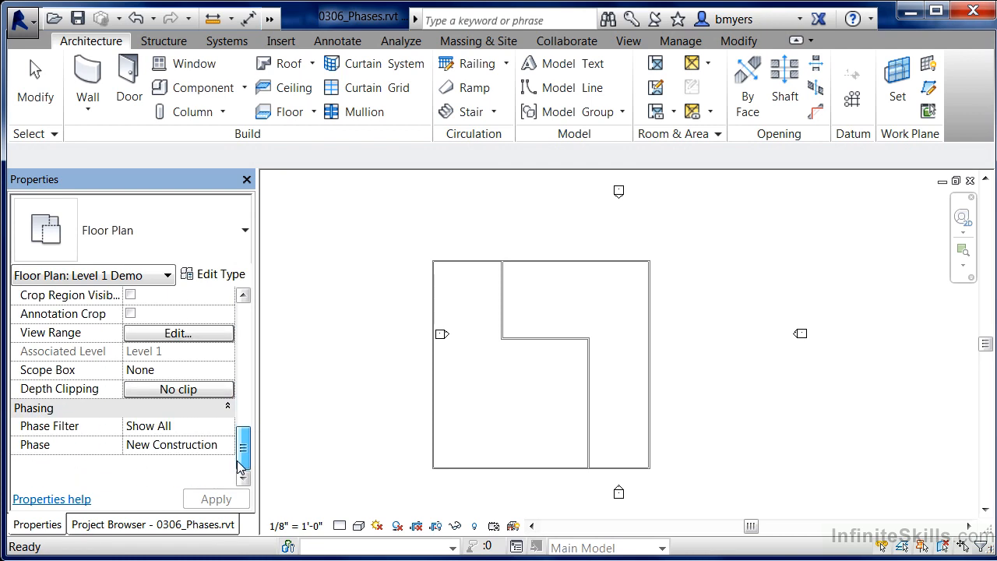
left_click(227, 448)
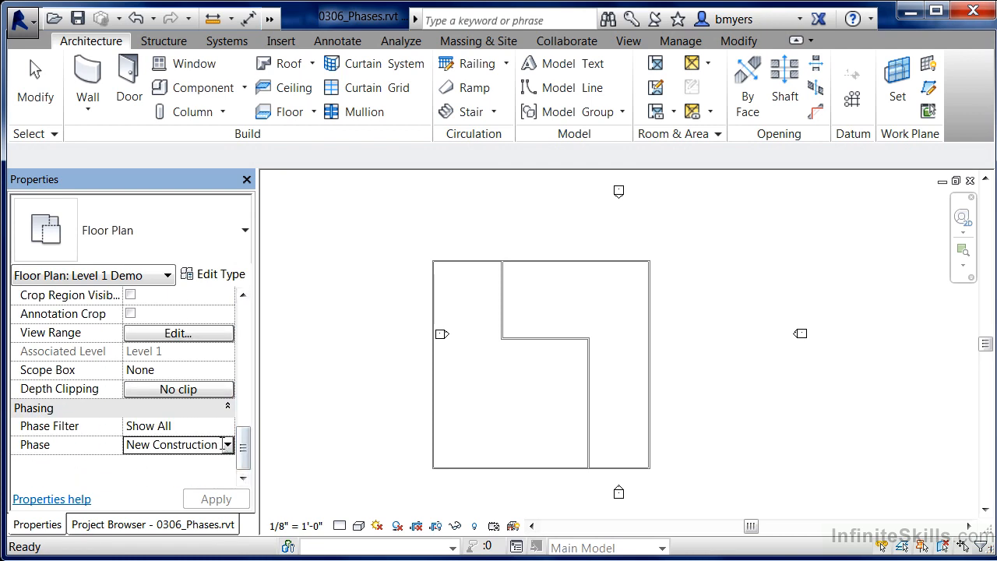
left_click(228, 445)
left_click(152, 477)
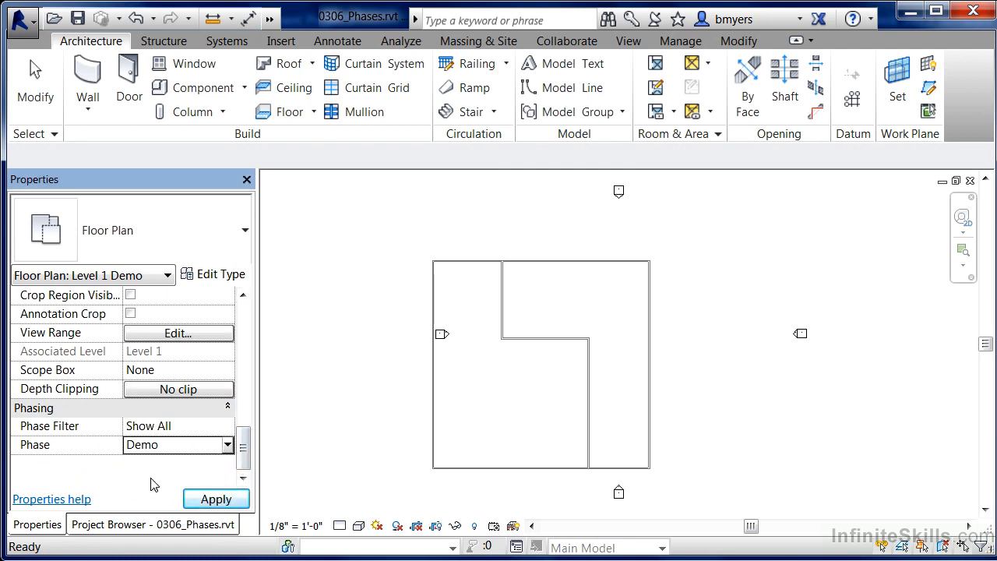
left_click(214, 500)
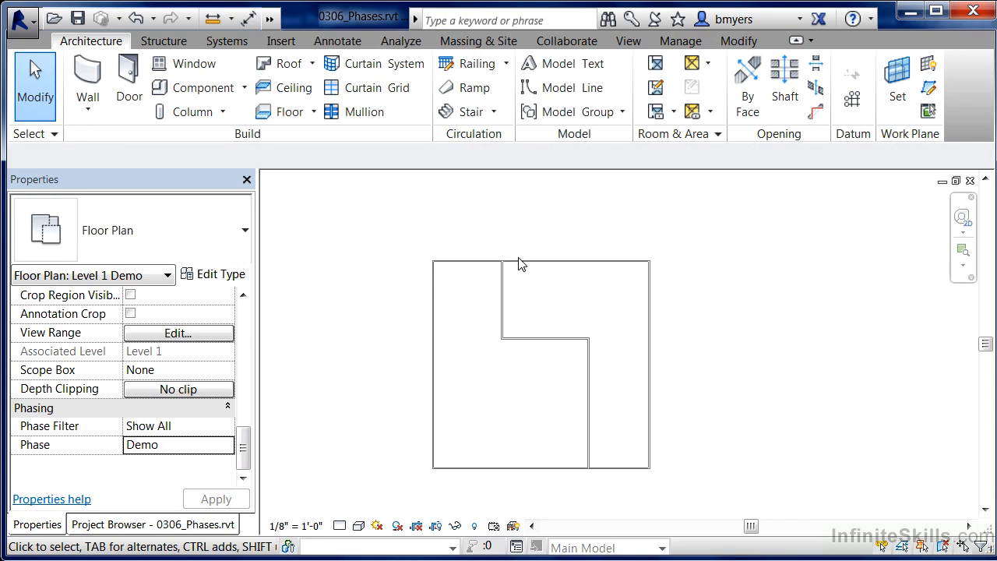
Mark the three stepped interior walls as demolished in the Level 1 Demo plan with the Demolish tool.
left_click(503, 293)
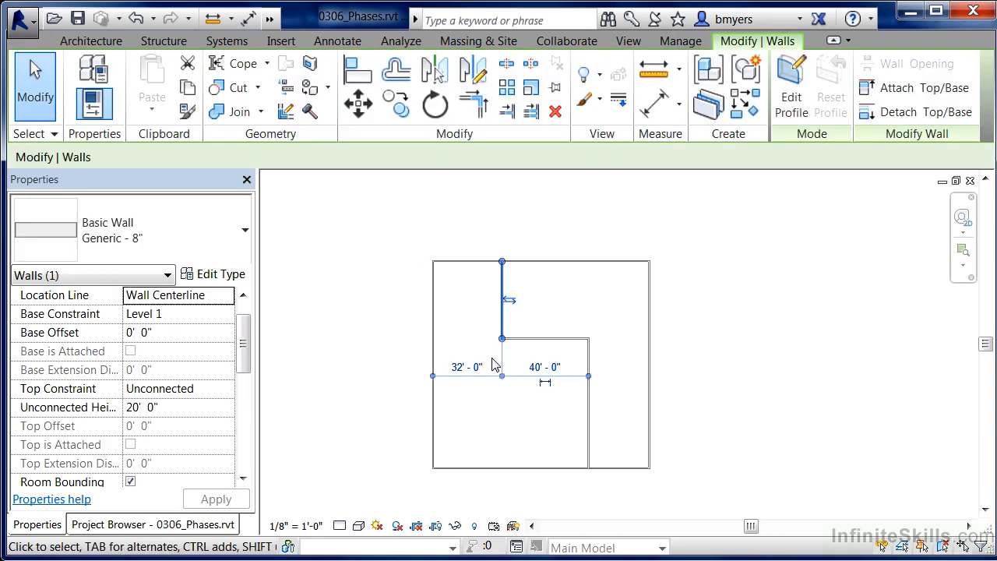
left_click(310, 113)
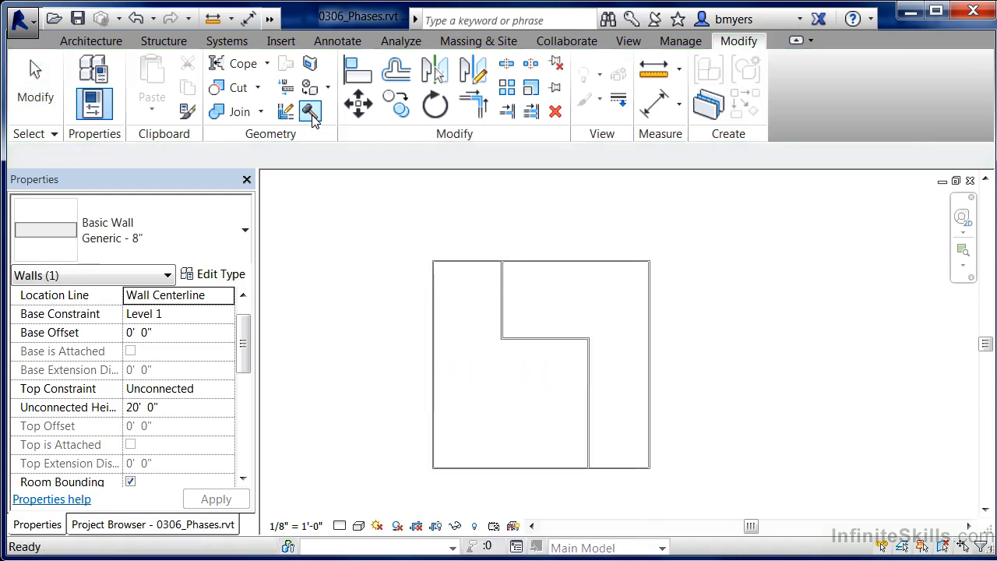
left_click(503, 318)
left_click(540, 339)
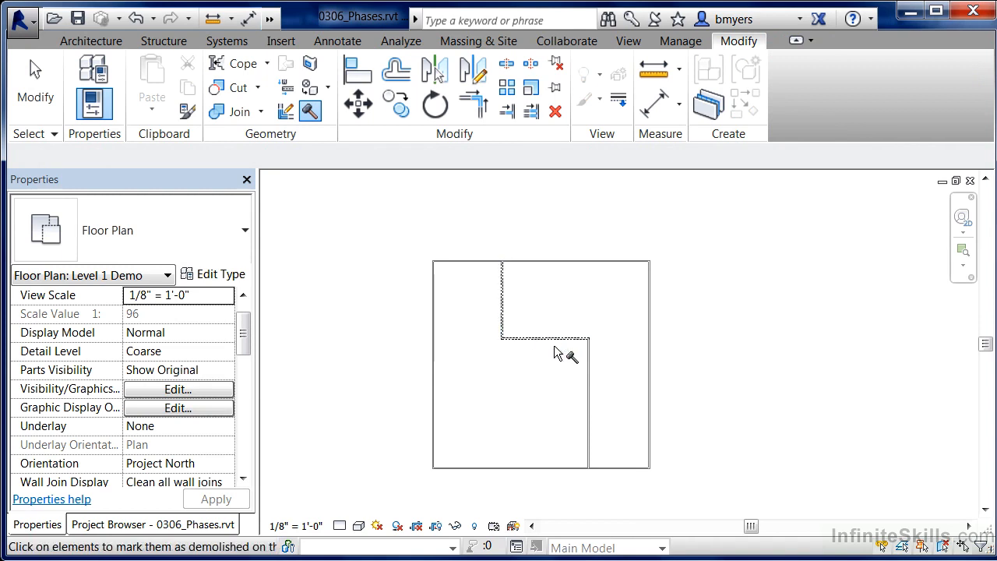
left_click(588, 380)
In the Level 1 New floor plan, draw a horizontal wall between the left and right exterior walls, about 40' above the lower wall.
left_click(162, 528)
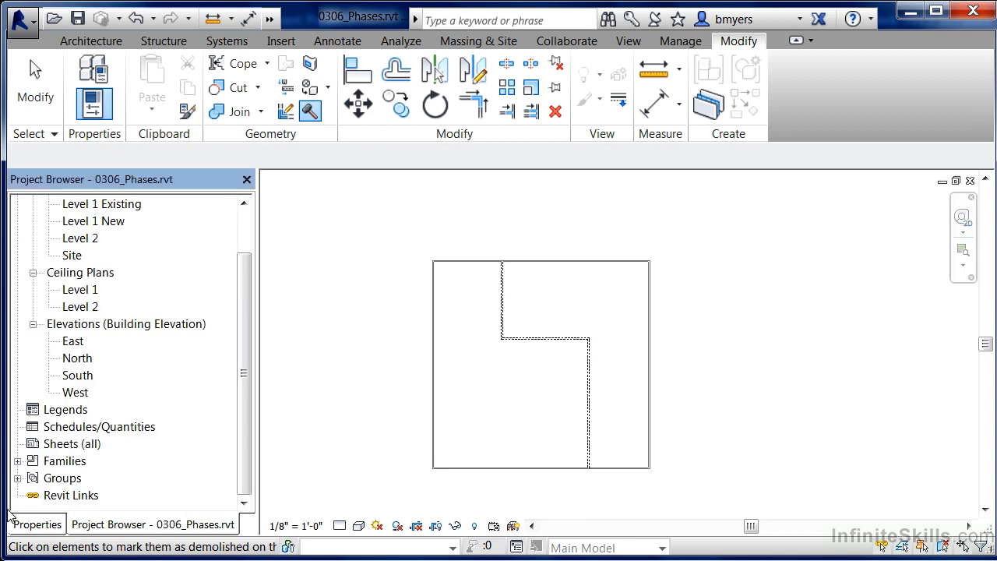
left_click_drag(249, 293, 251, 244)
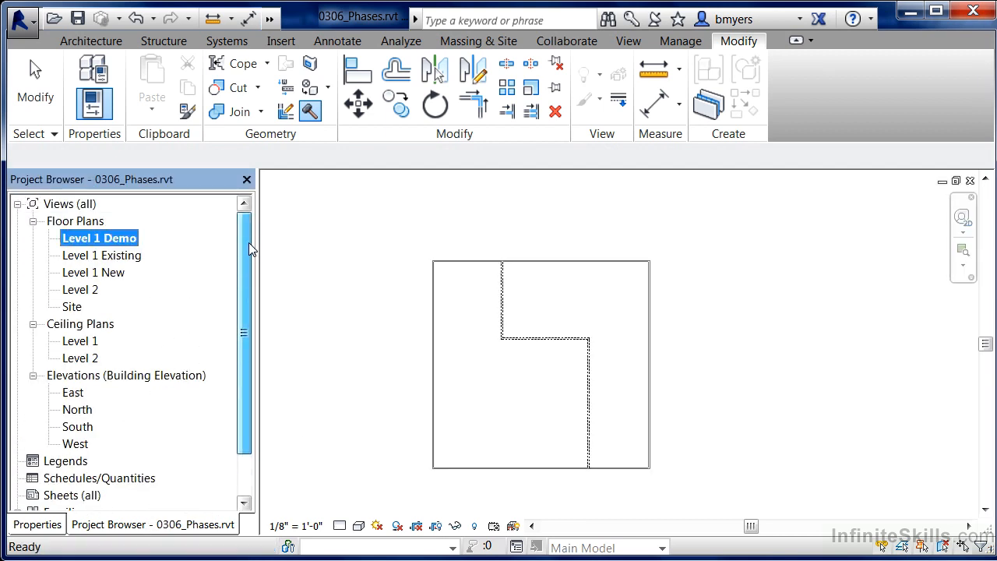
double_click(97, 275)
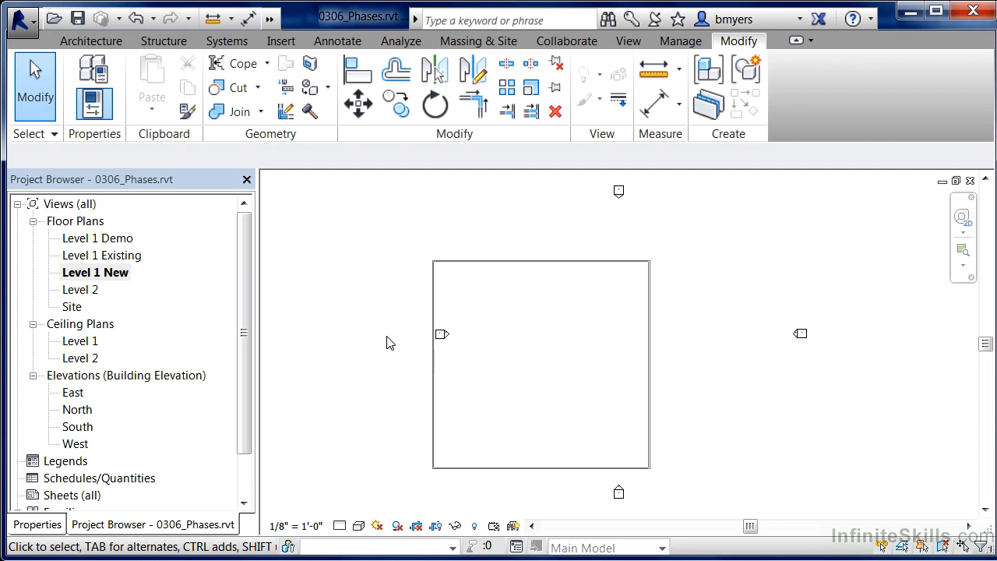
middle_click_drag(603, 432, 610, 403)
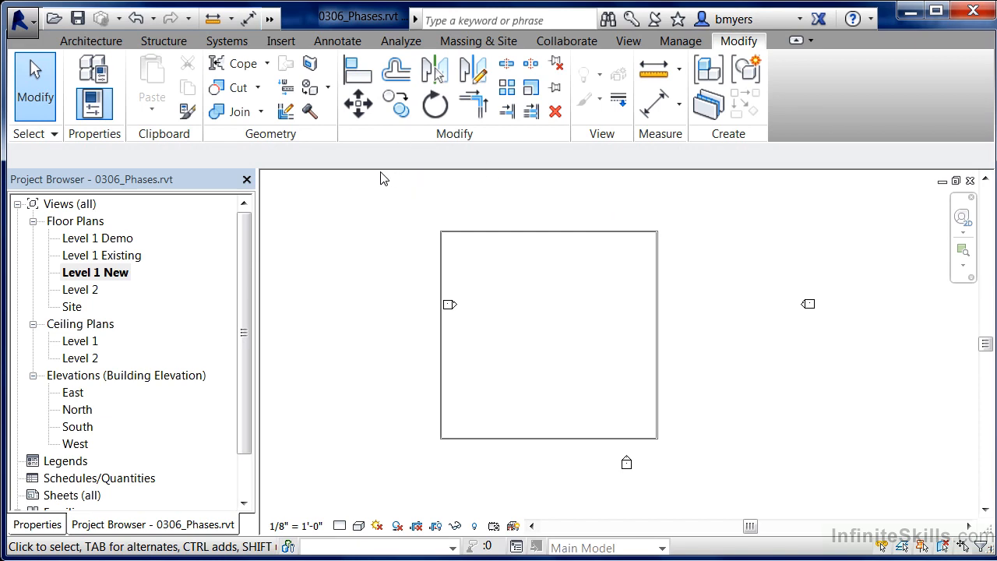
left_click(106, 44)
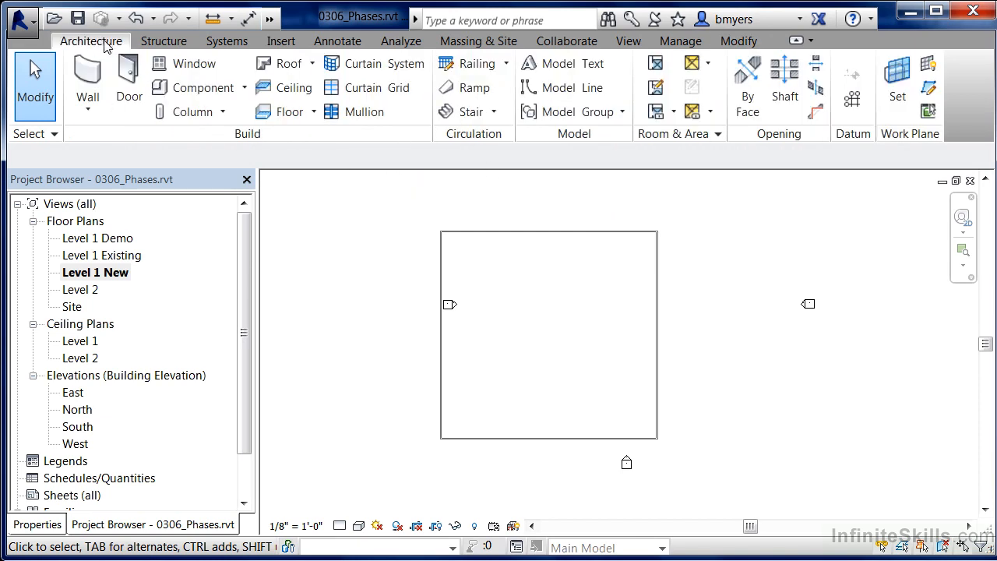
left_click(87, 85)
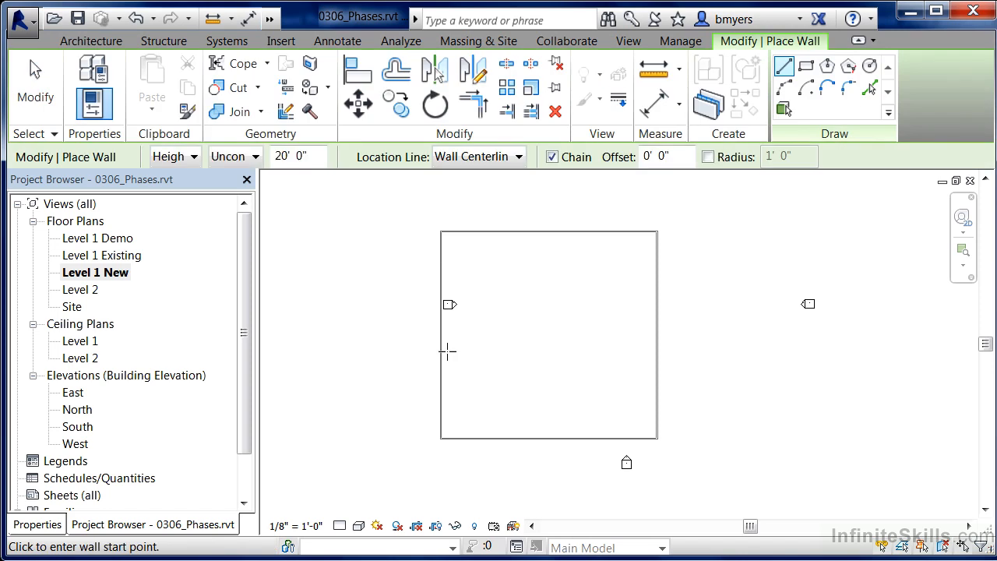
left_click(441, 353)
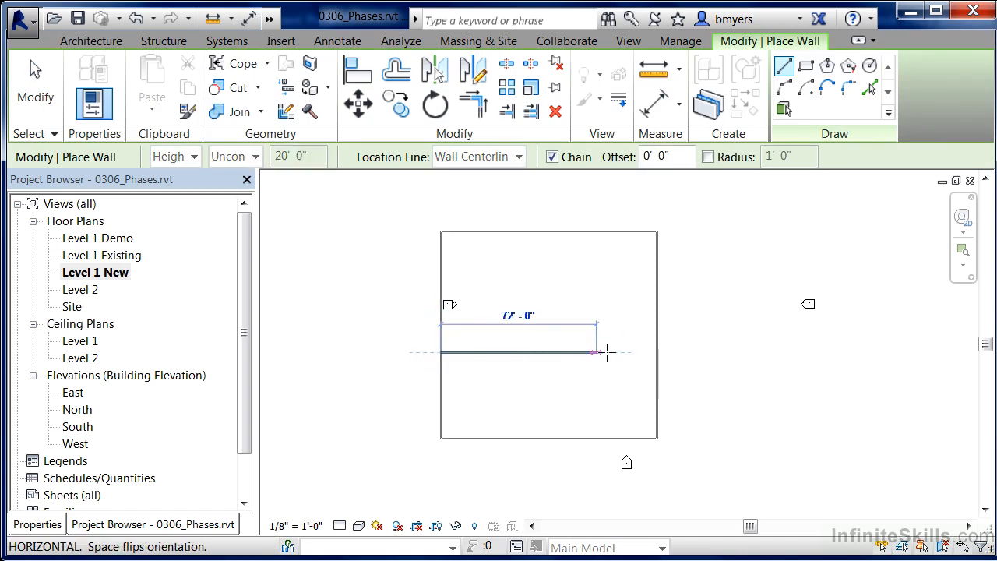
left_click(656, 353)
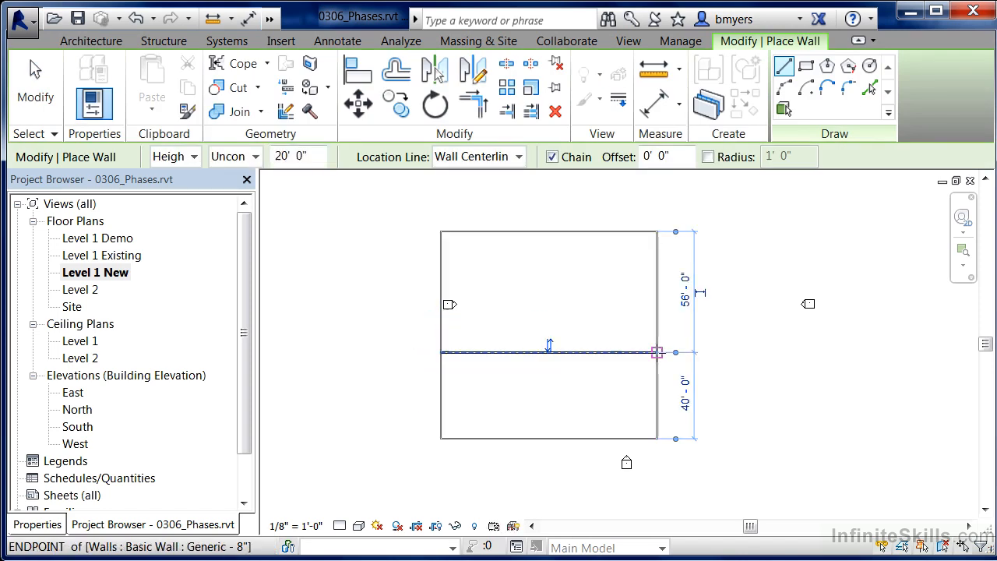
key("Escape")
key("Escape")
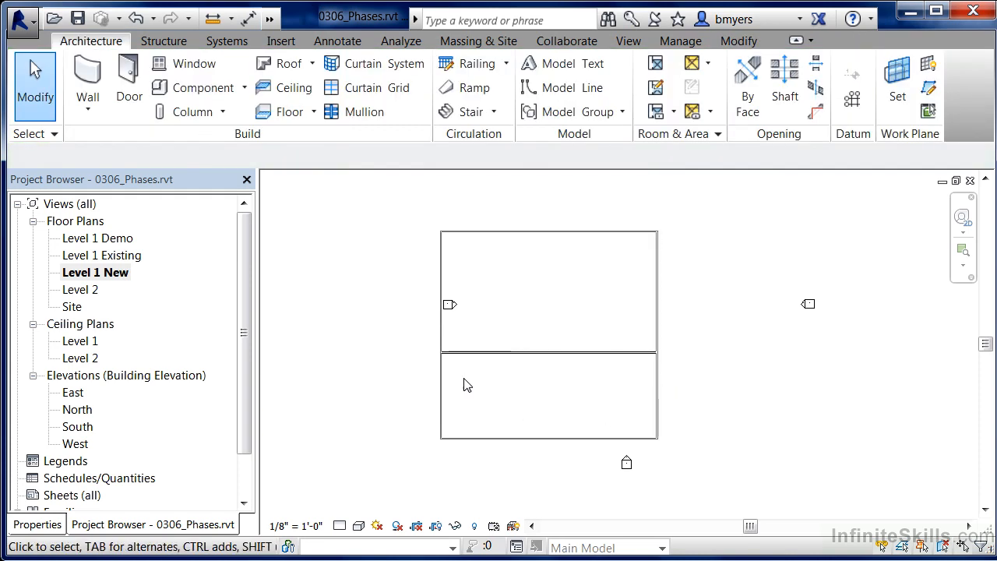
Compare the walls shown in the Level 1 Existing, Level 1 Demo and Level 1 New floor plans.
double_click(107, 256)
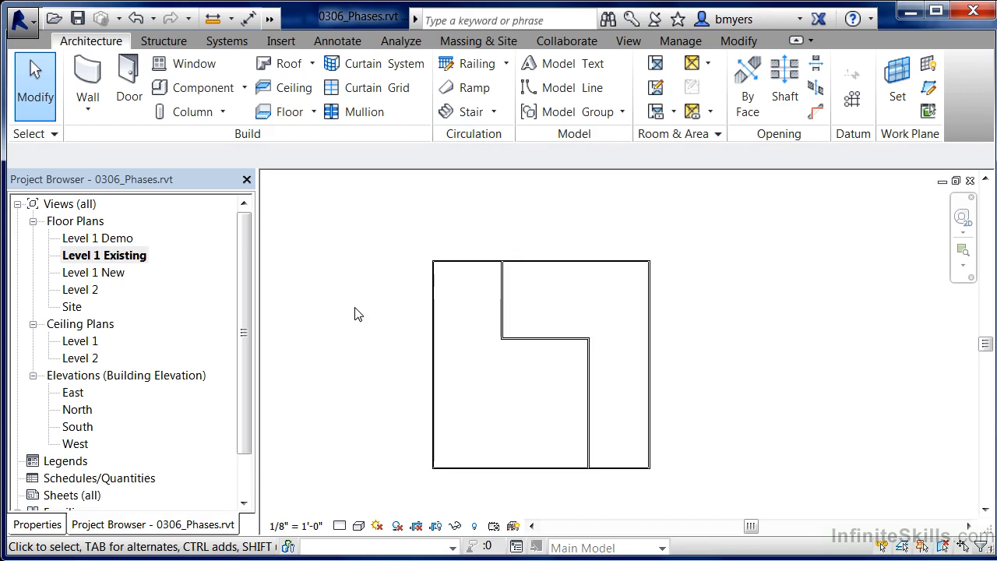
double_click(121, 239)
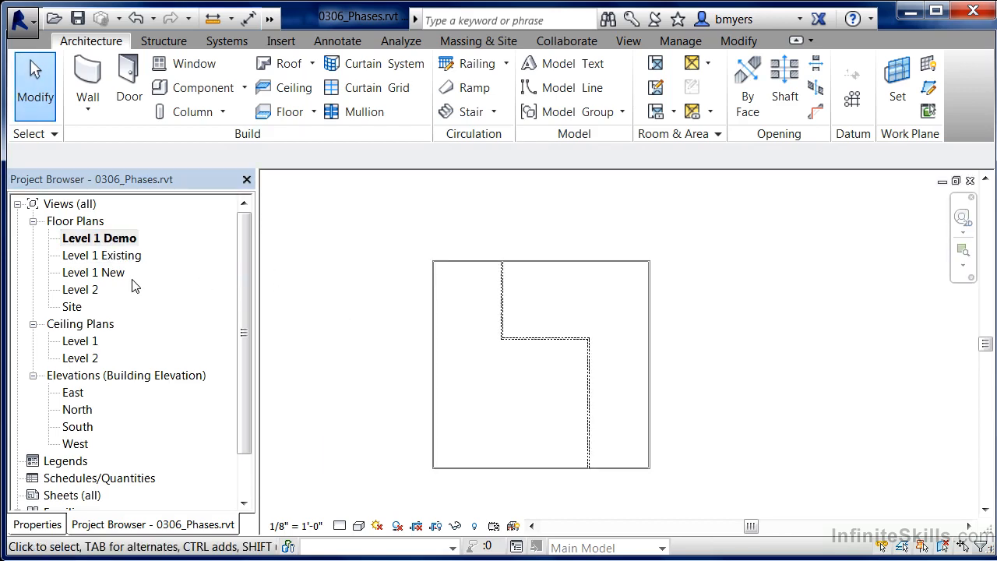
double_click(90, 274)
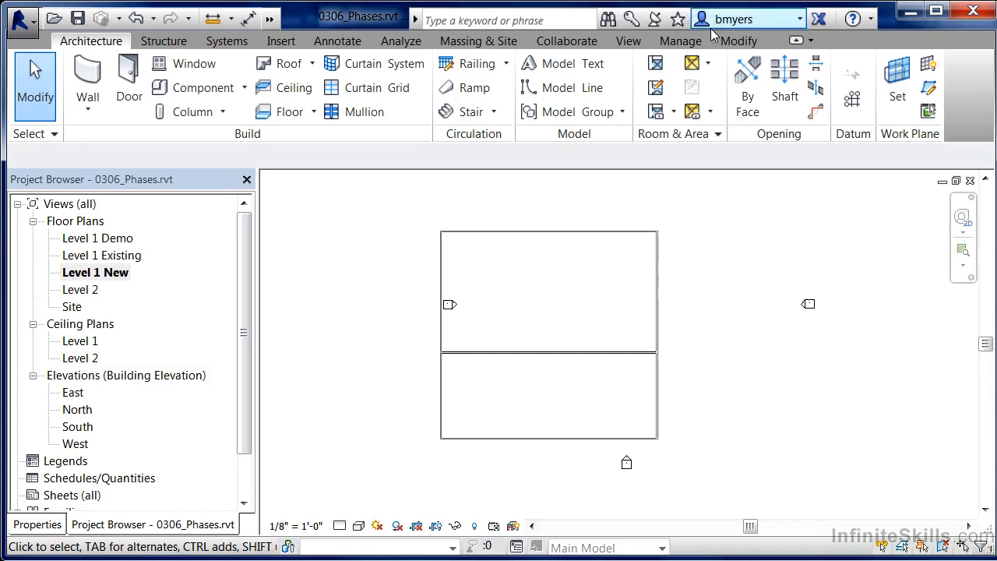
Open the project's Phases settings.
left_click(681, 41)
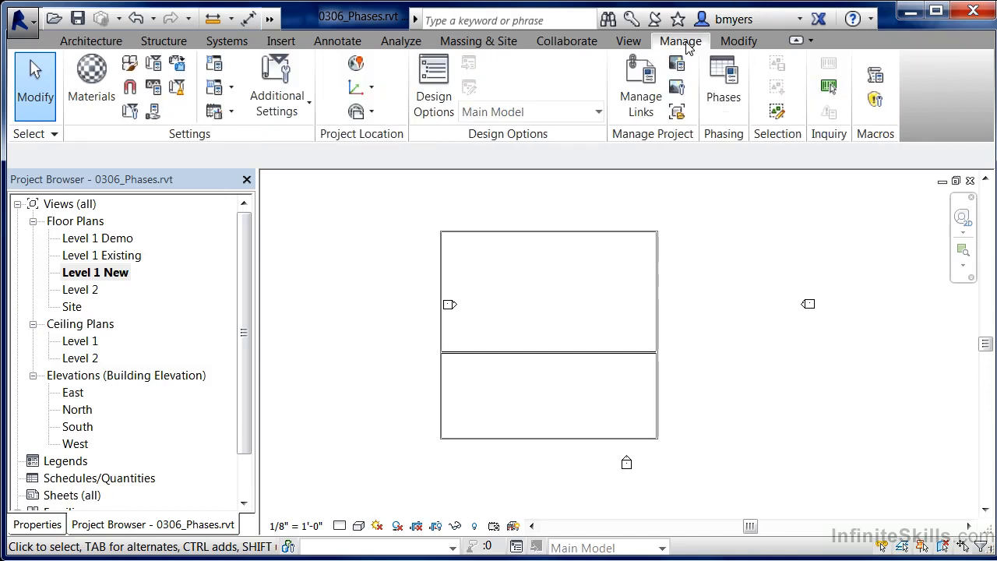